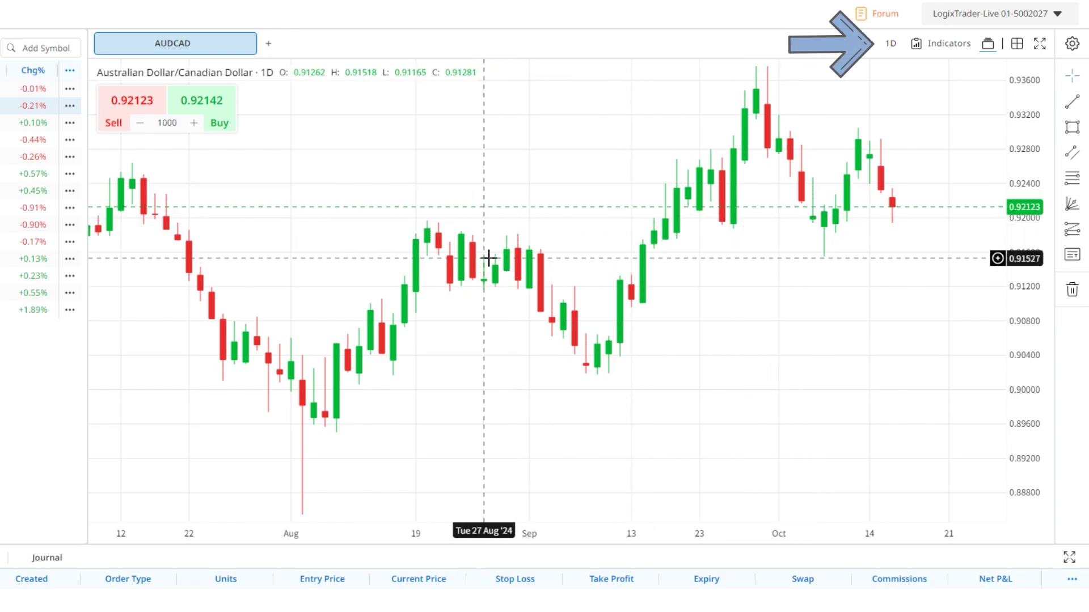
Switch the AUDCAD chart from daily to 1-hour candles and start panning back.
{"action": "left_click", "coordinate": [892, 44]}
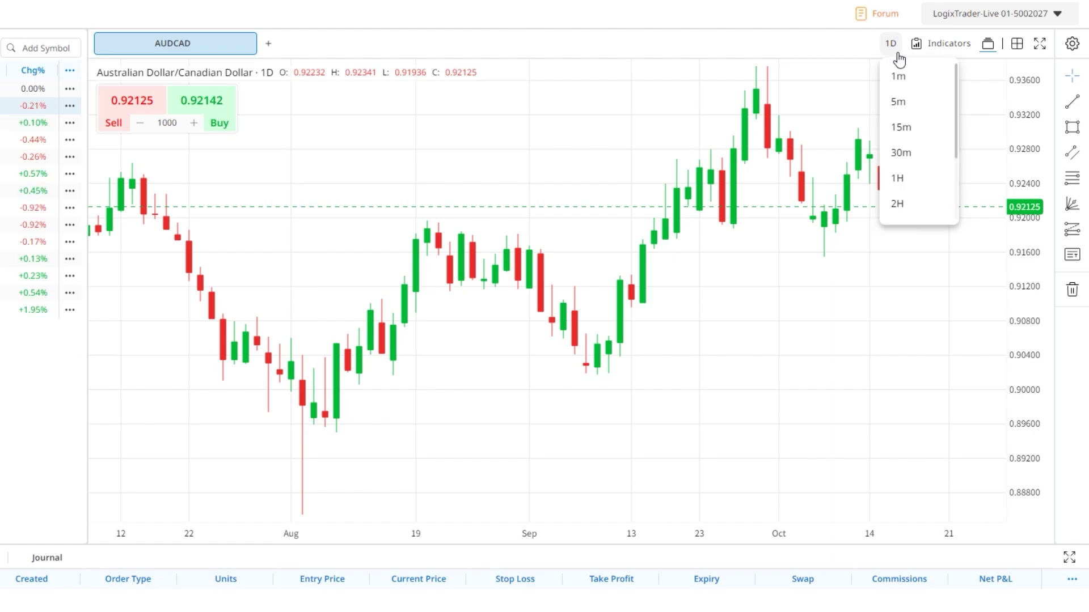
{"action": "left_click", "coordinate": [913, 178]}
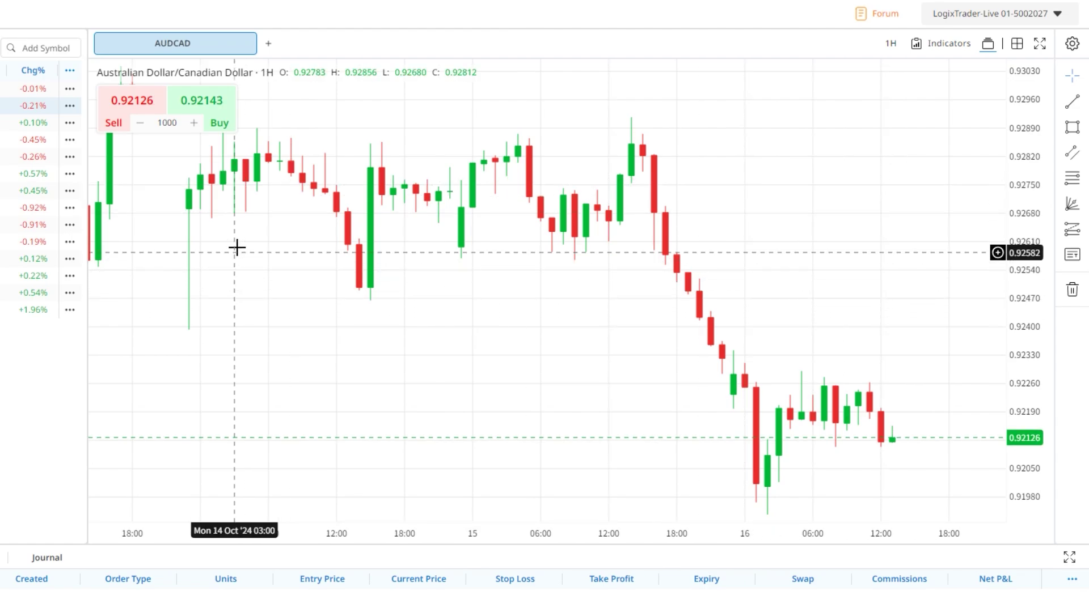
{"action": "left_click_drag", "start_coordinate": [236, 246], "coordinate": [858, 253]}
{"action": "left_click_drag", "start_coordinate": [291, 313], "coordinate": [839, 238]}
Pan the hourly AUDCAD chart back to 24–27 September, compressing the price scale.
{"action": "left_click_drag", "start_coordinate": [298, 194], "coordinate": [956, 249]}
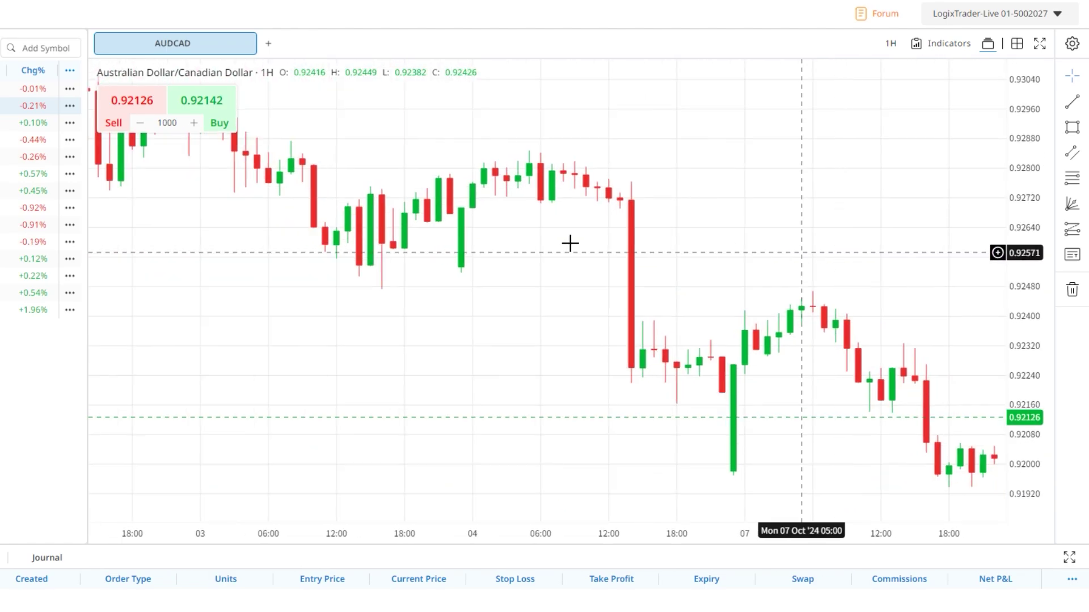
{"action": "left_click_drag", "start_coordinate": [423, 246], "coordinate": [908, 281]}
{"action": "left_click_drag", "start_coordinate": [381, 190], "coordinate": [754, 262]}
{"action": "left_click_drag", "start_coordinate": [331, 340], "coordinate": [826, 214]}
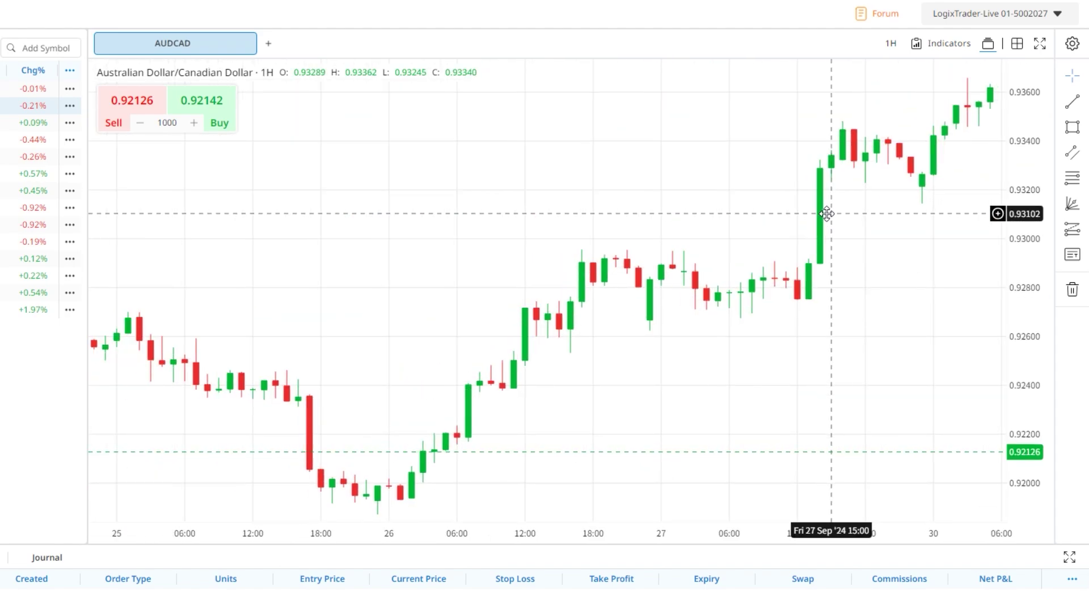
{"action": "left_click_drag", "start_coordinate": [377, 253], "coordinate": [526, 234]}
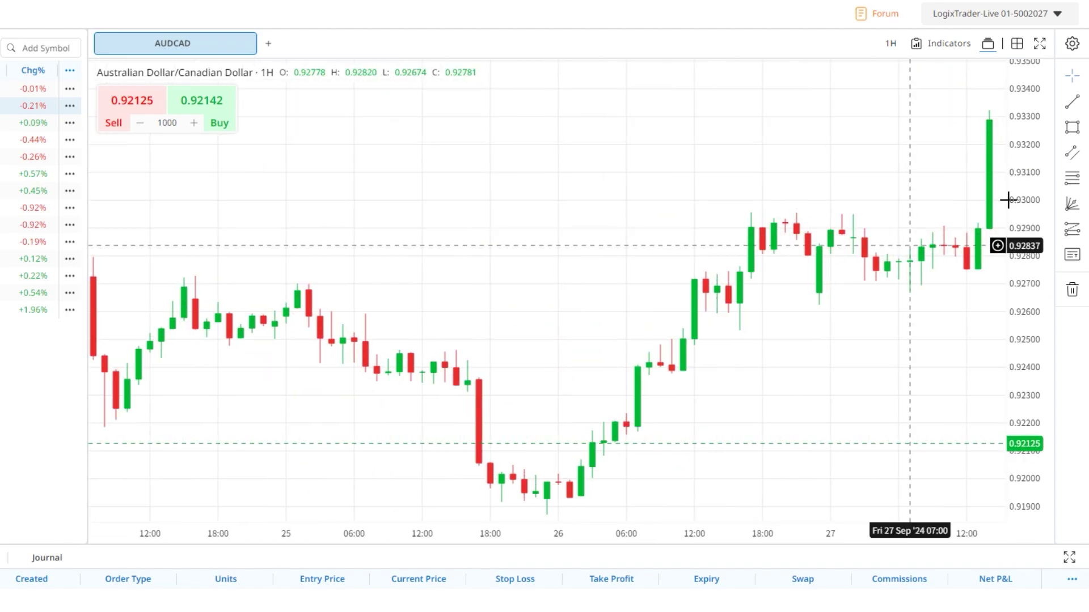
{"action": "left_click_drag", "start_coordinate": [1033, 161], "coordinate": [1033, 184]}
{"action": "left_click_drag", "start_coordinate": [340, 368], "coordinate": [308, 377]}
{"action": "left_click_drag", "start_coordinate": [836, 133], "coordinate": [836, 328]}
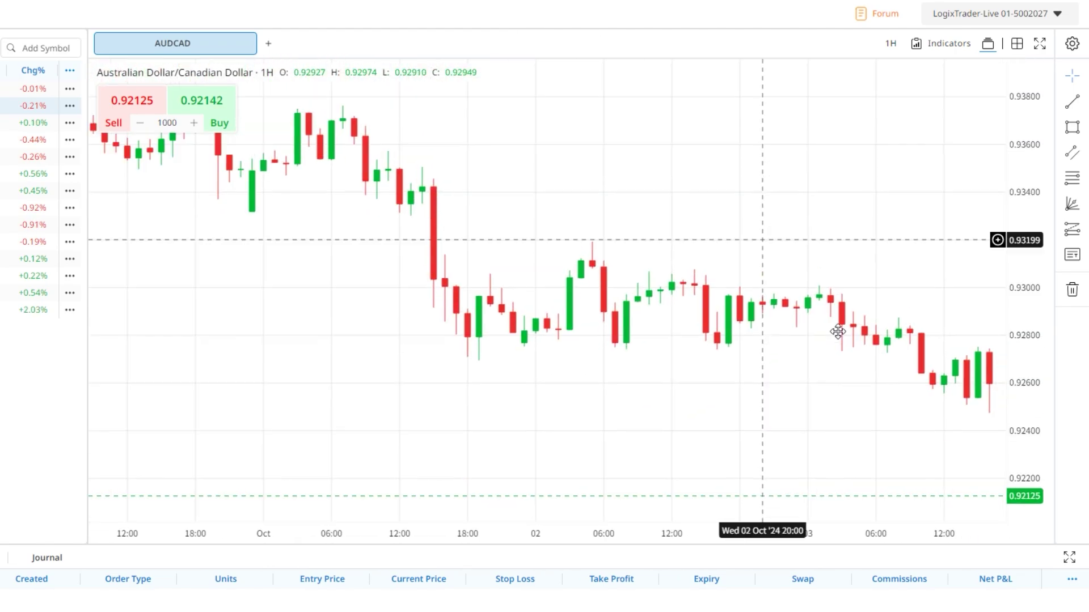
{"action": "left_click_drag", "start_coordinate": [325, 287], "coordinate": [398, 462]}
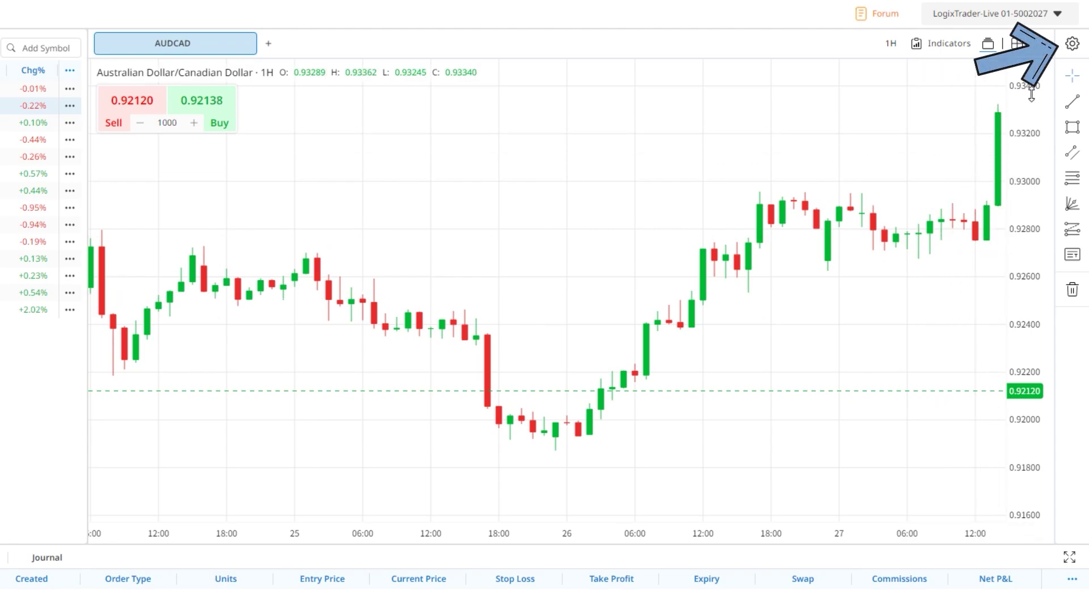
{"action": "left_click", "coordinate": [1071, 44]}
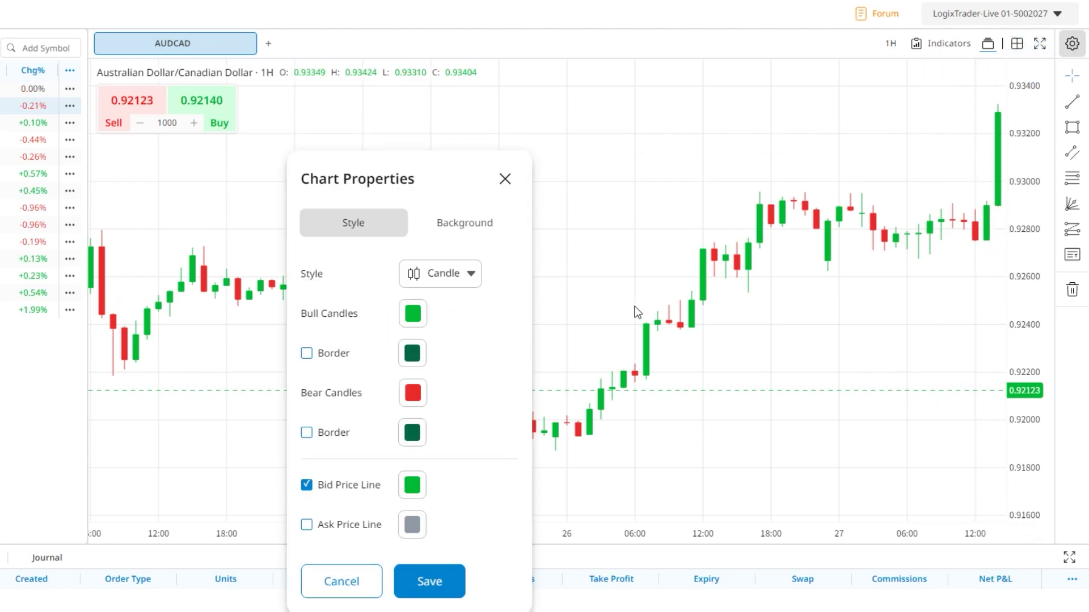
{"action": "left_click", "coordinate": [473, 278]}
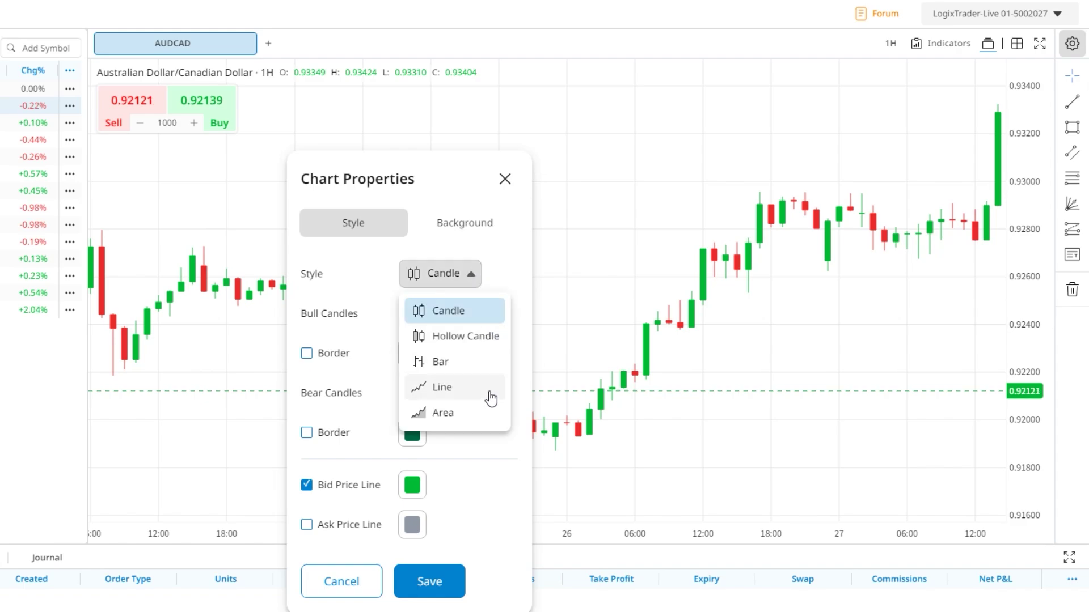
{"action": "left_click", "coordinate": [480, 283]}
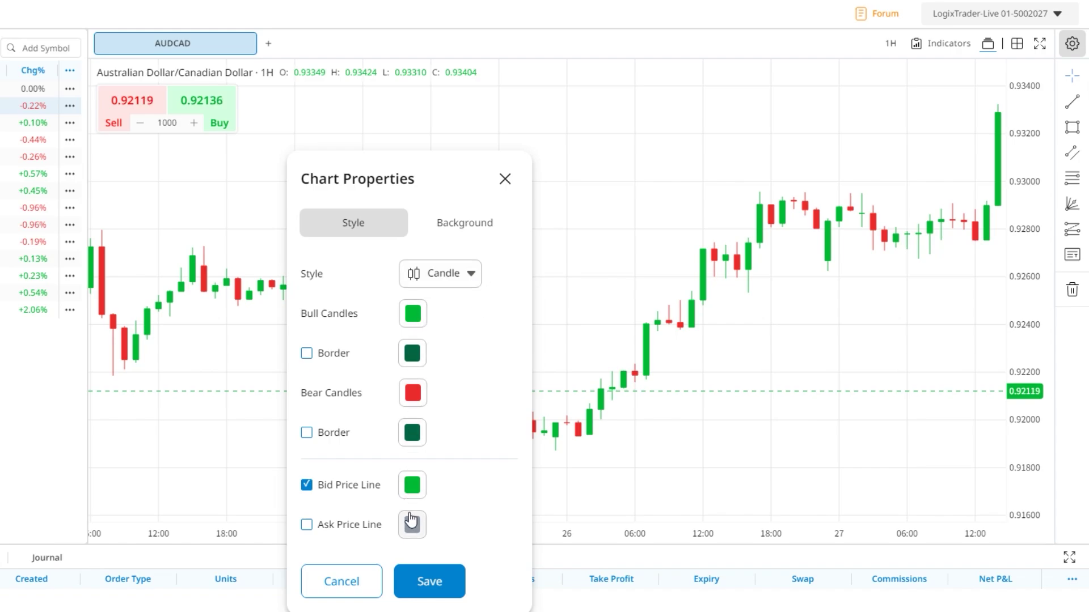
{"action": "left_click", "coordinate": [497, 231]}
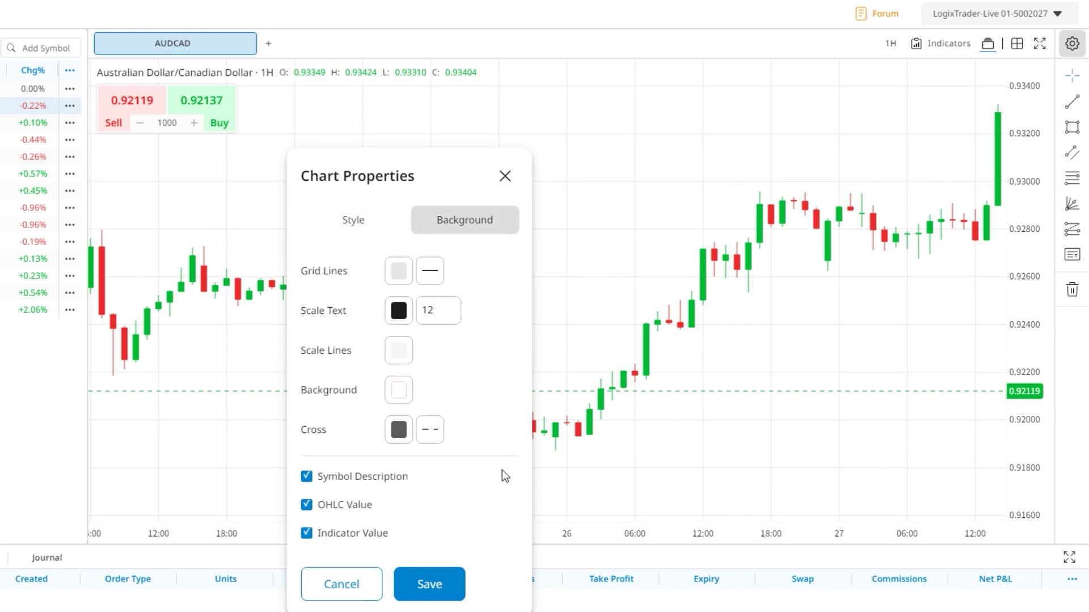
{"action": "left_click", "coordinate": [504, 177]}
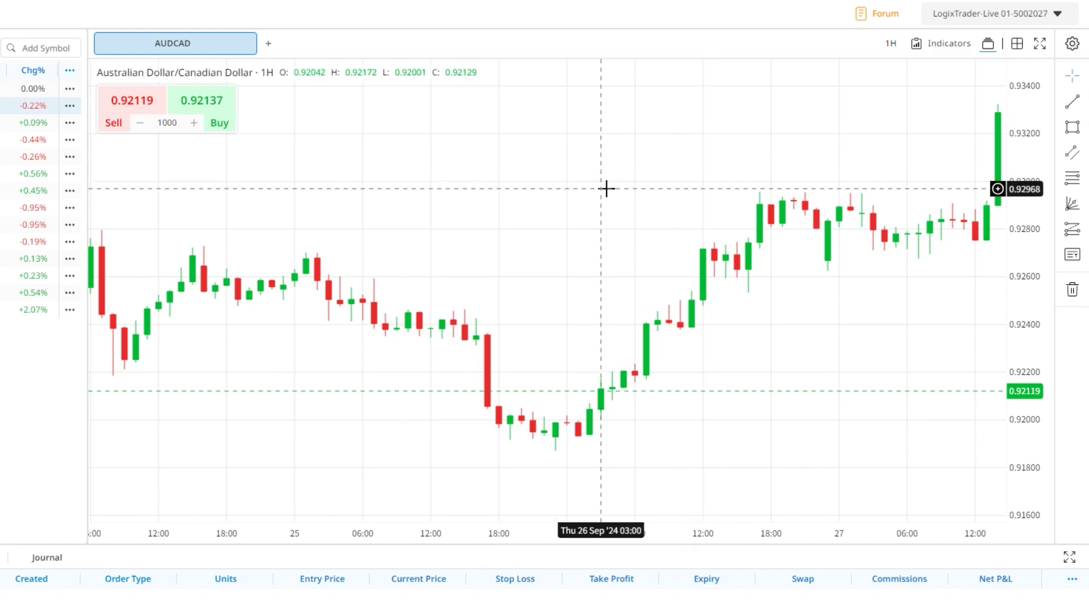
Add a new empty chart and load GBPUSD into it via the Add Symbol field.
{"action": "left_click", "coordinate": [268, 46]}
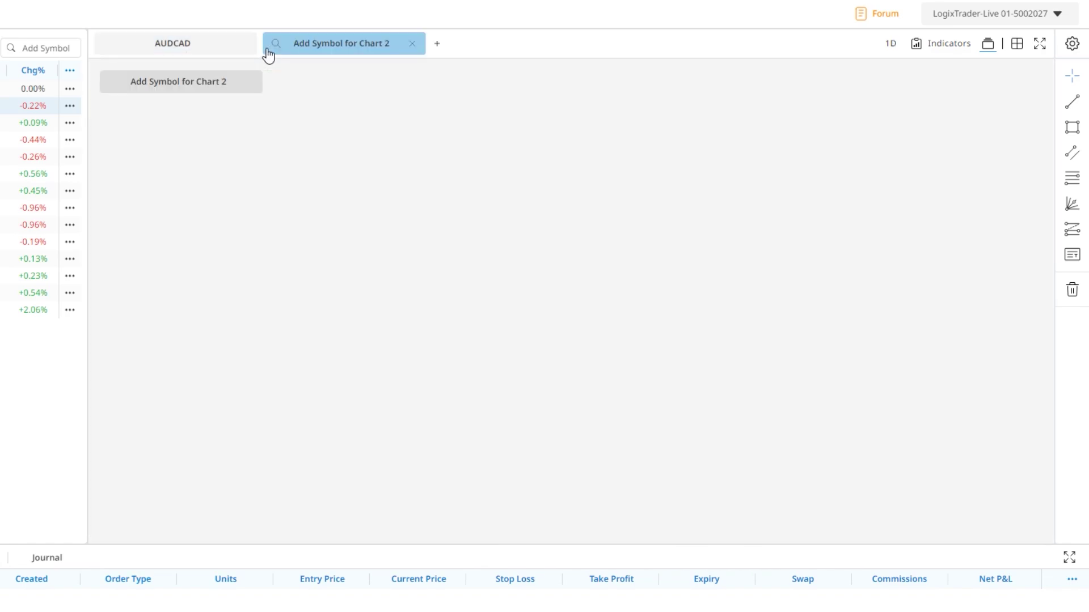
{"action": "left_click", "coordinate": [198, 81]}
{"action": "type", "text": "gbpusd"}
{"action": "key", "text": "Return"}
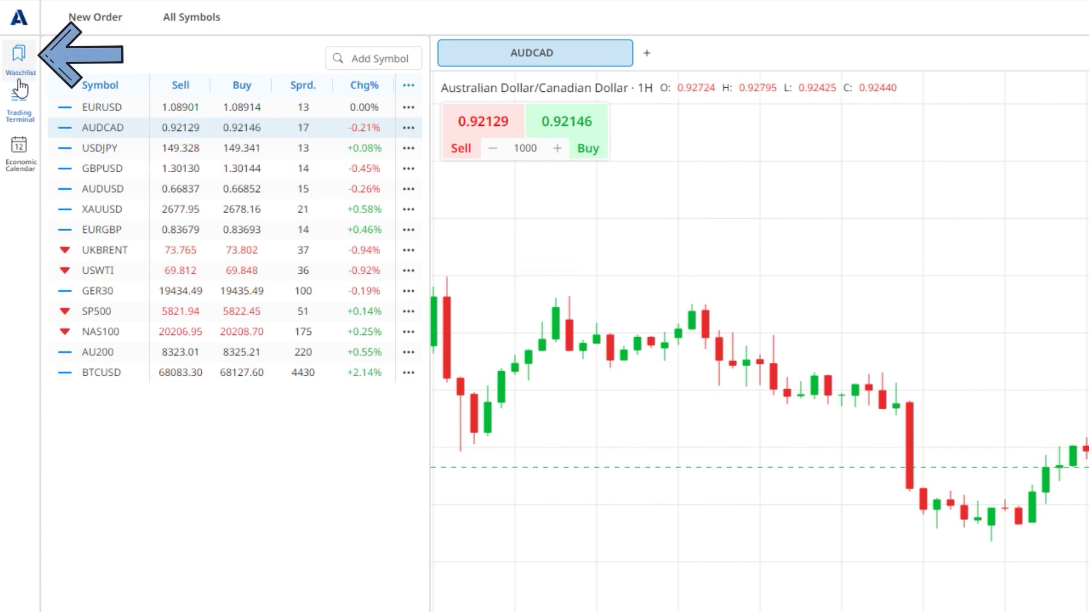
Toggle the watchlist panel off and back on, then search 'gbp' and add GBPCAD.
{"action": "left_click", "coordinate": [20, 81]}
{"action": "left_click", "coordinate": [21, 73]}
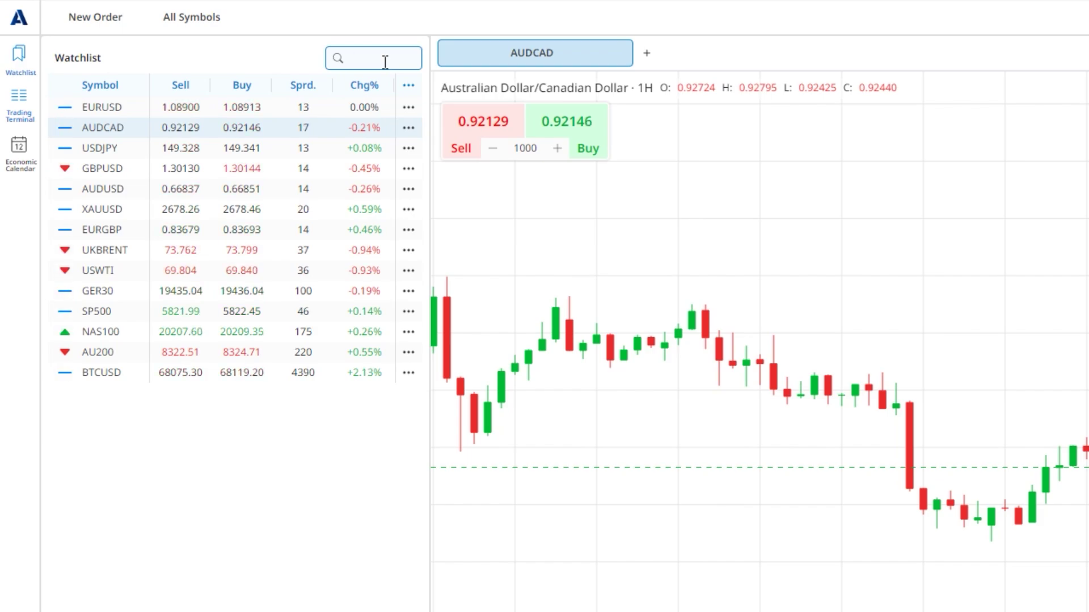
{"action": "type", "text": "gbp"}
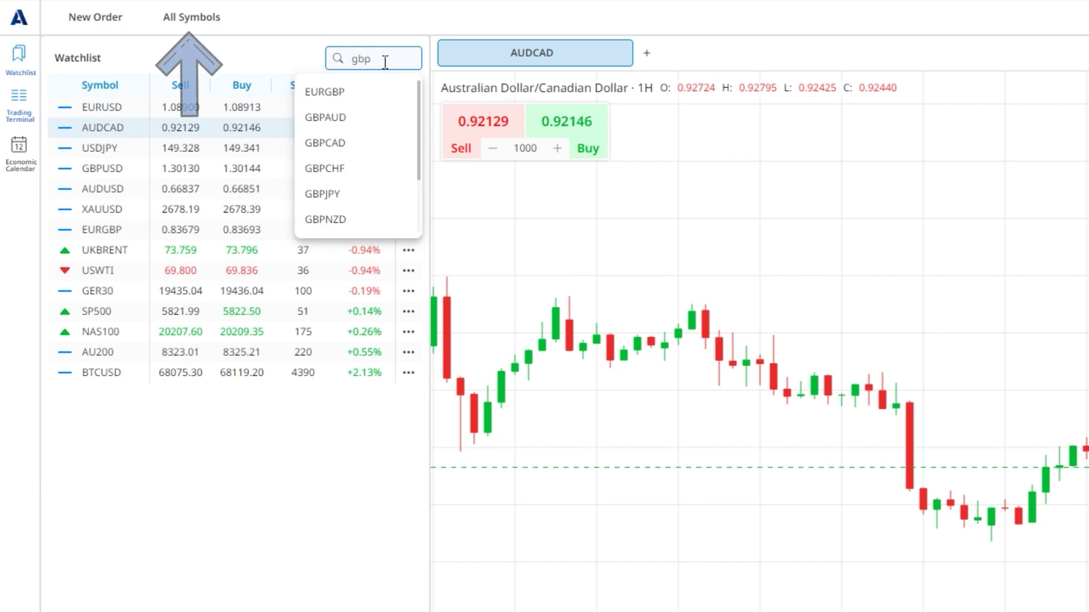
{"action": "left_click", "coordinate": [351, 136]}
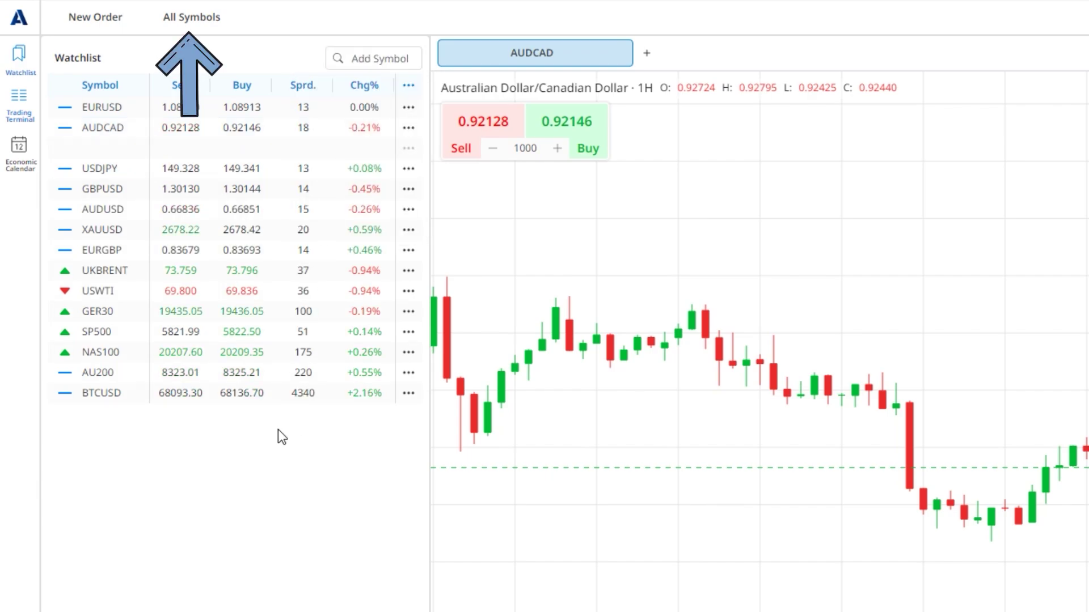
Open the Symbol Manager and browse the Commodities, Crypto, Forex and Indices categories.
{"action": "left_click", "coordinate": [191, 22]}
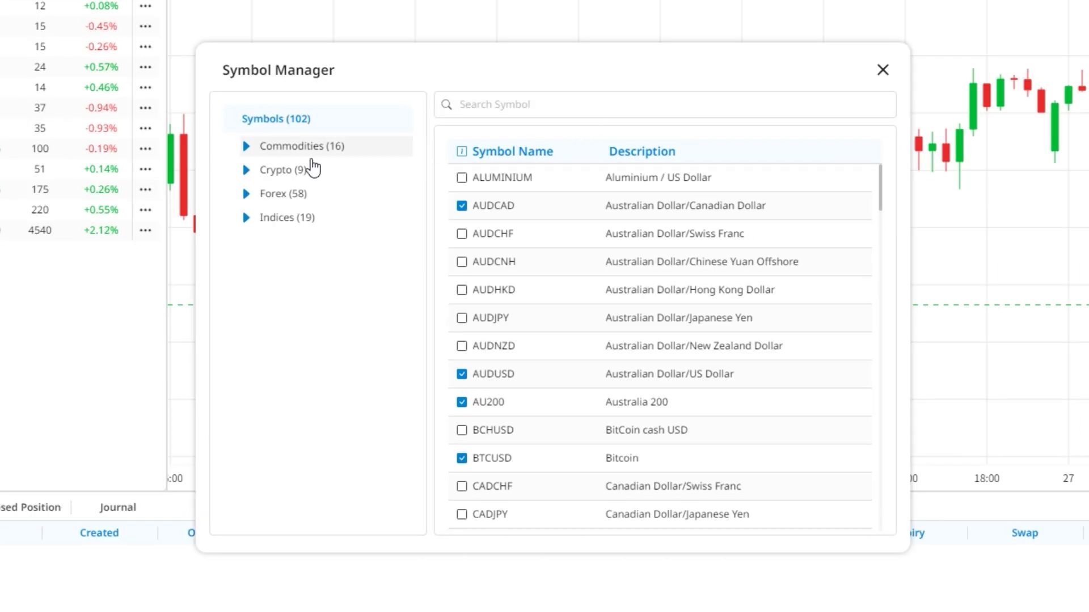
{"action": "left_click", "coordinate": [246, 153]}
{"action": "left_click", "coordinate": [275, 173]}
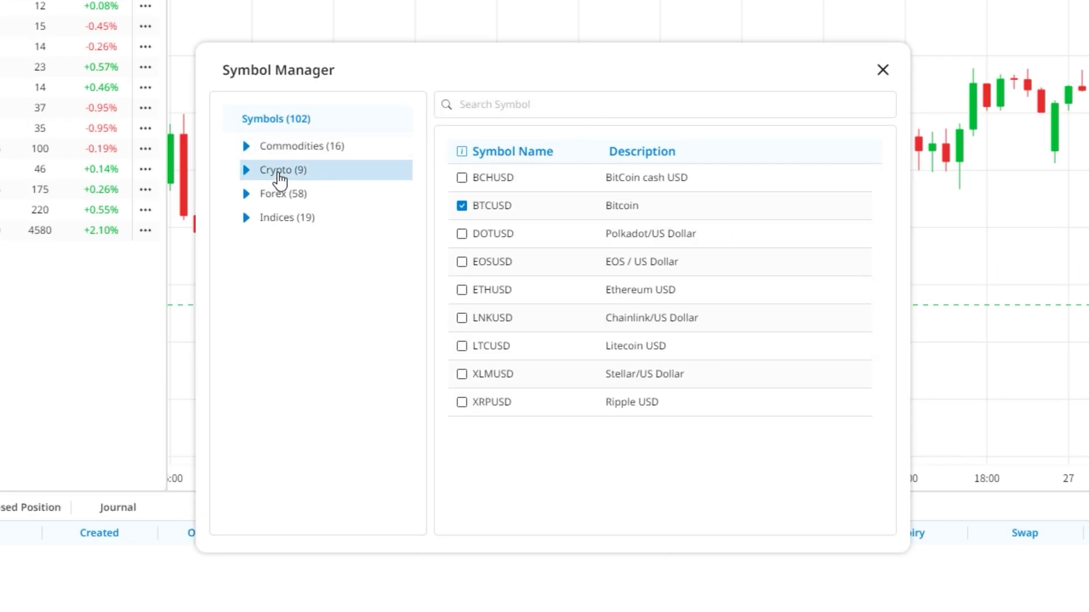
{"action": "left_click", "coordinate": [292, 196]}
{"action": "left_click", "coordinate": [290, 220]}
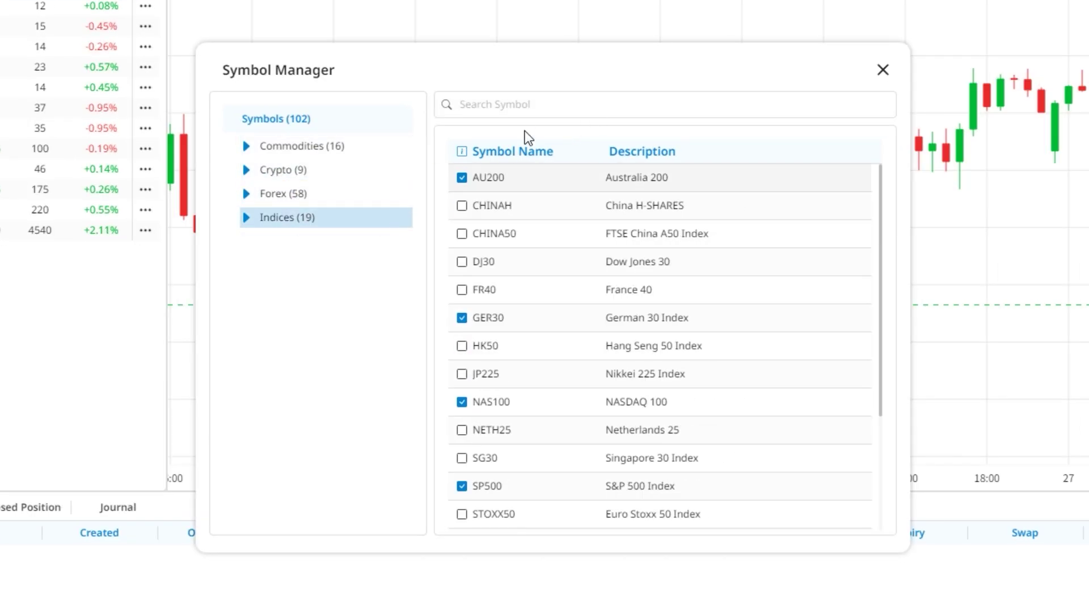
Tick DJ30, untick GER30, and close the Symbol Manager.
{"action": "left_click", "coordinate": [530, 105]}
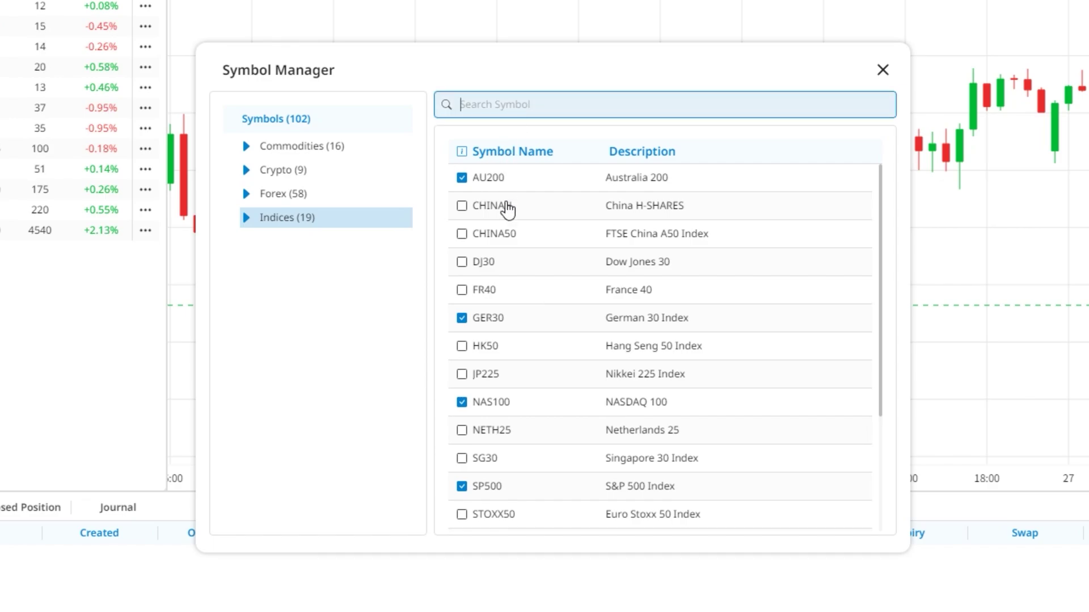
{"action": "left_click", "coordinate": [461, 262]}
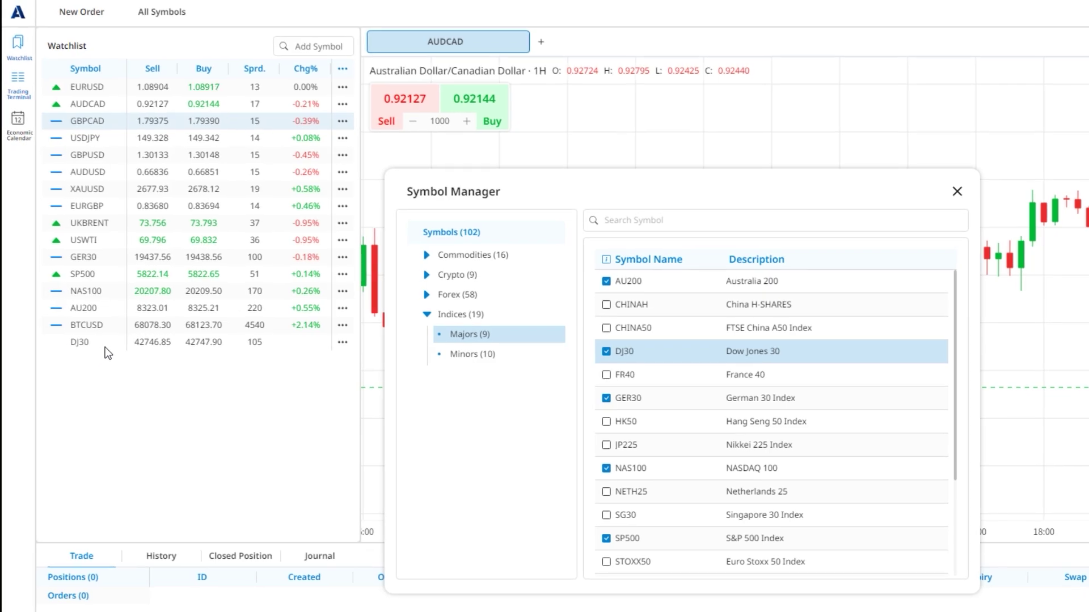
{"action": "left_click", "coordinate": [606, 398]}
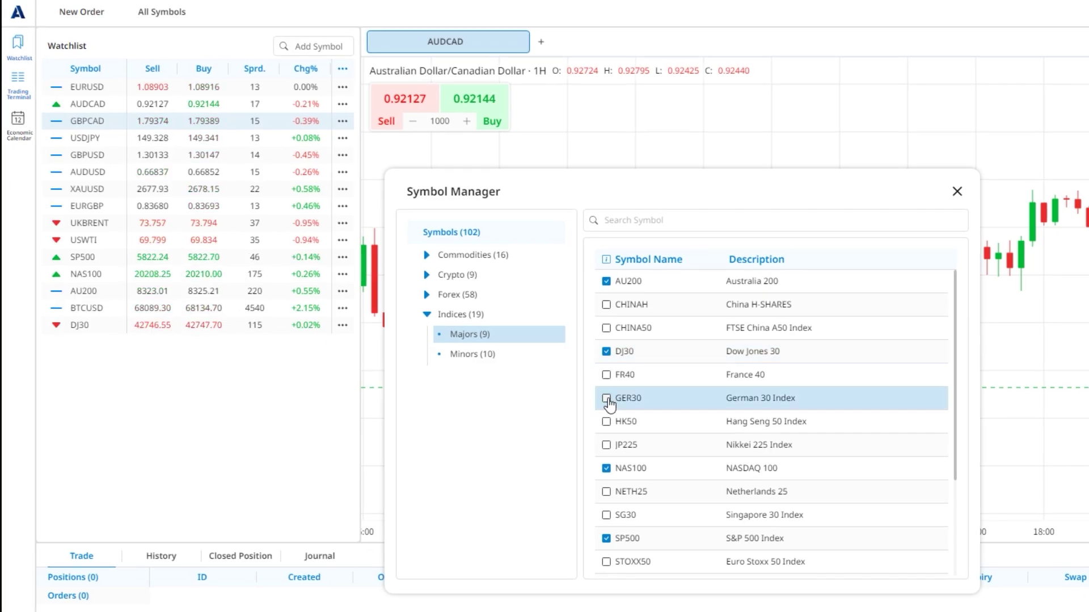
{"action": "left_click", "coordinate": [957, 192]}
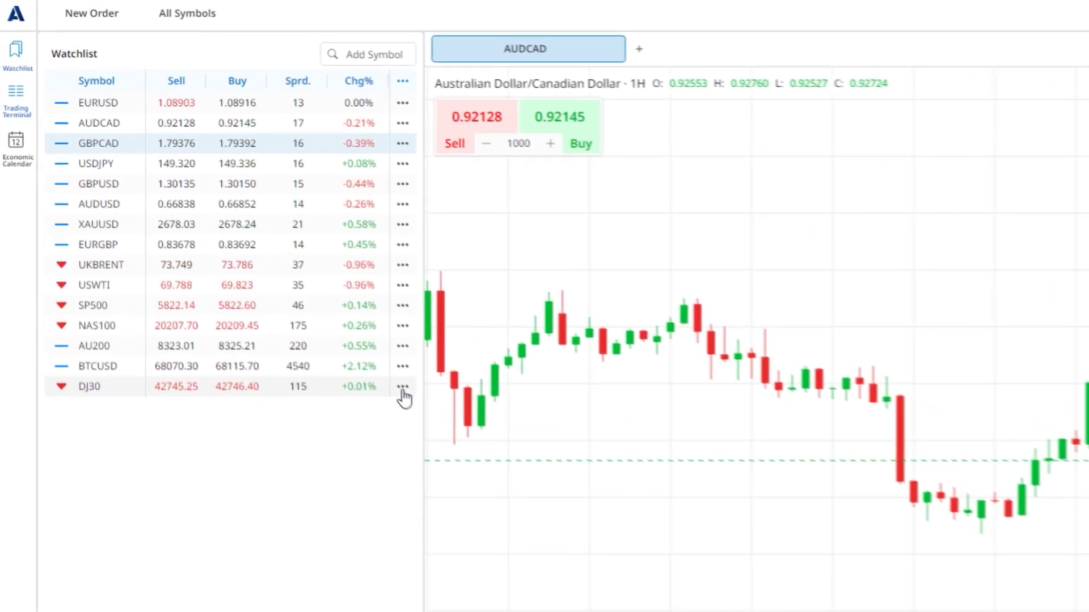
Hide DJ30 from the watchlist and bring up the AUDUSD chart.
{"action": "left_click", "coordinate": [402, 388]}
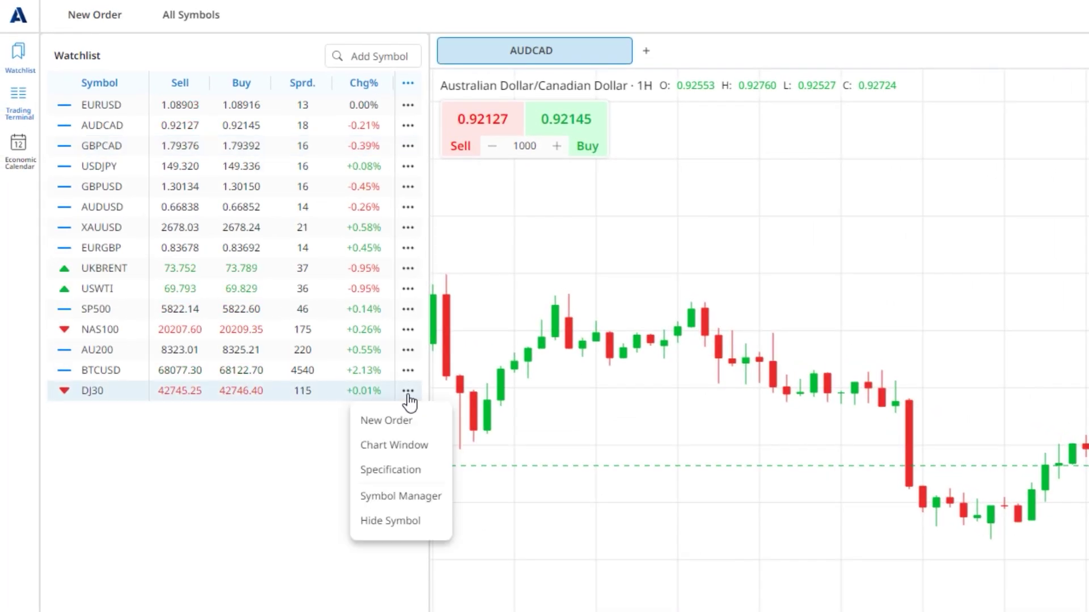
{"action": "left_click", "coordinate": [413, 519]}
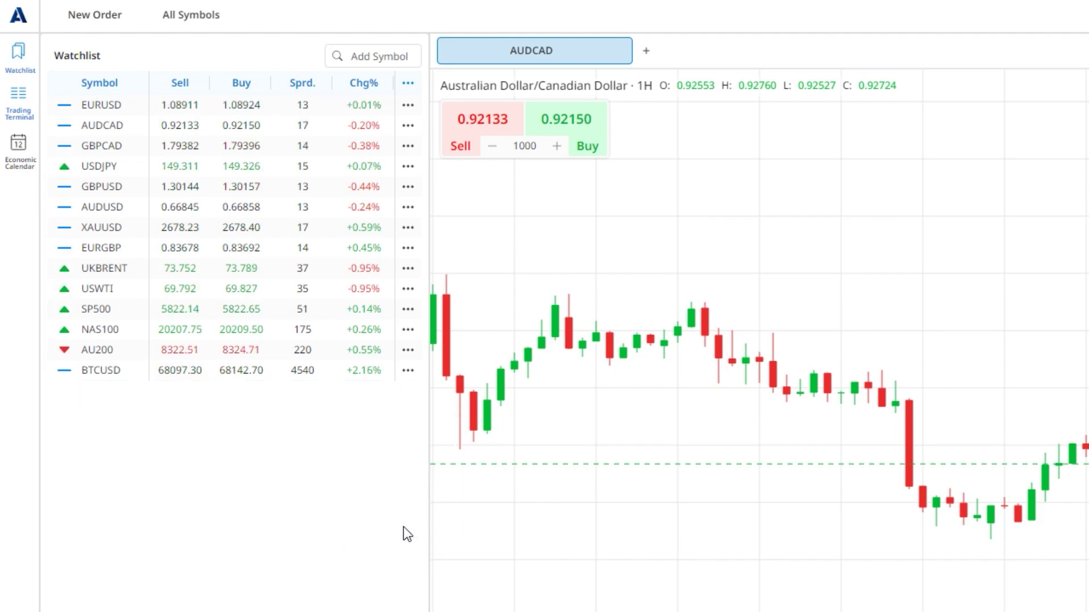
{"action": "left_click", "coordinate": [99, 210]}
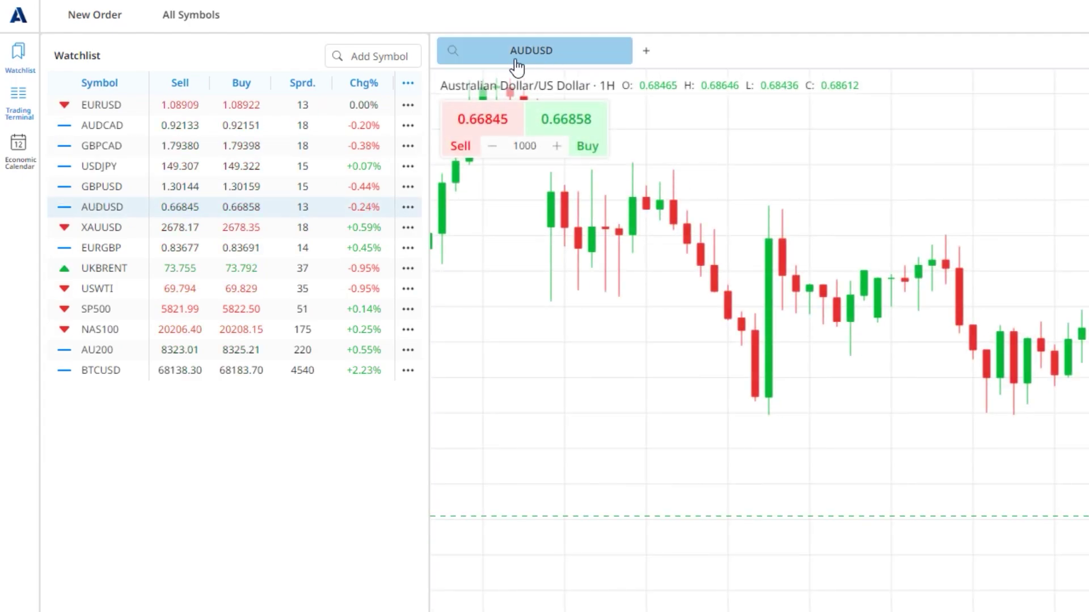
Add a second chart with AUDCAD, then open the EURUSD and AUDUSD context menus.
{"action": "left_click", "coordinate": [647, 54]}
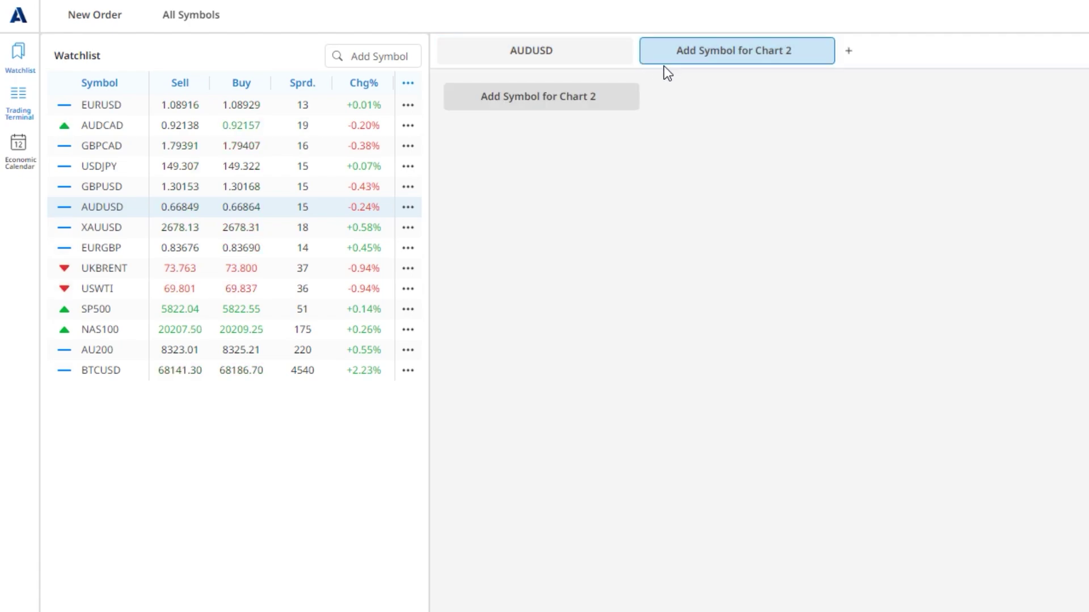
{"action": "left_click", "coordinate": [118, 127]}
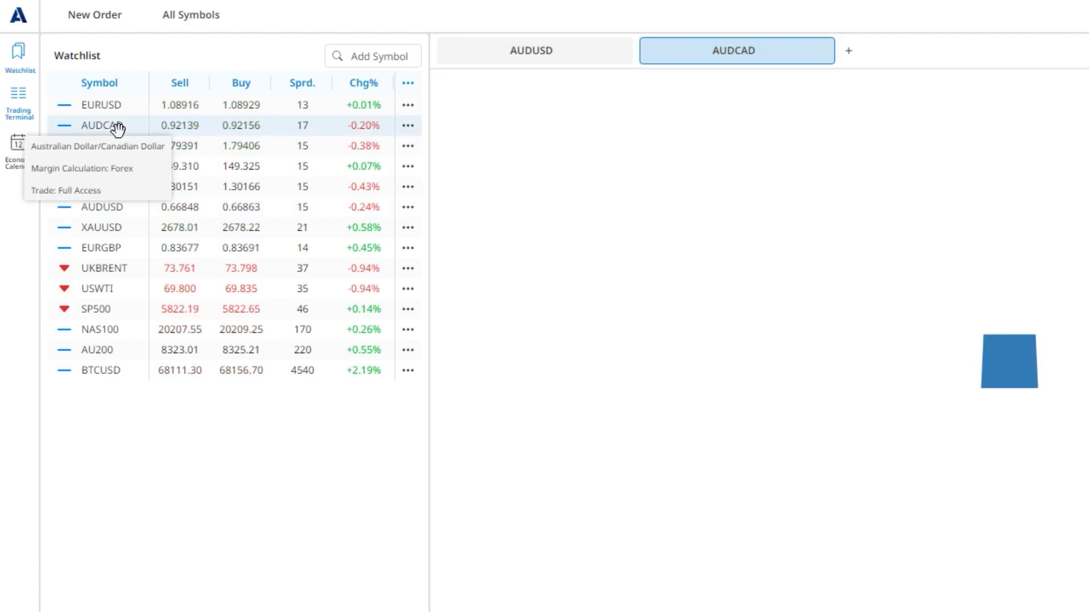
{"action": "right_click", "coordinate": [89, 105]}
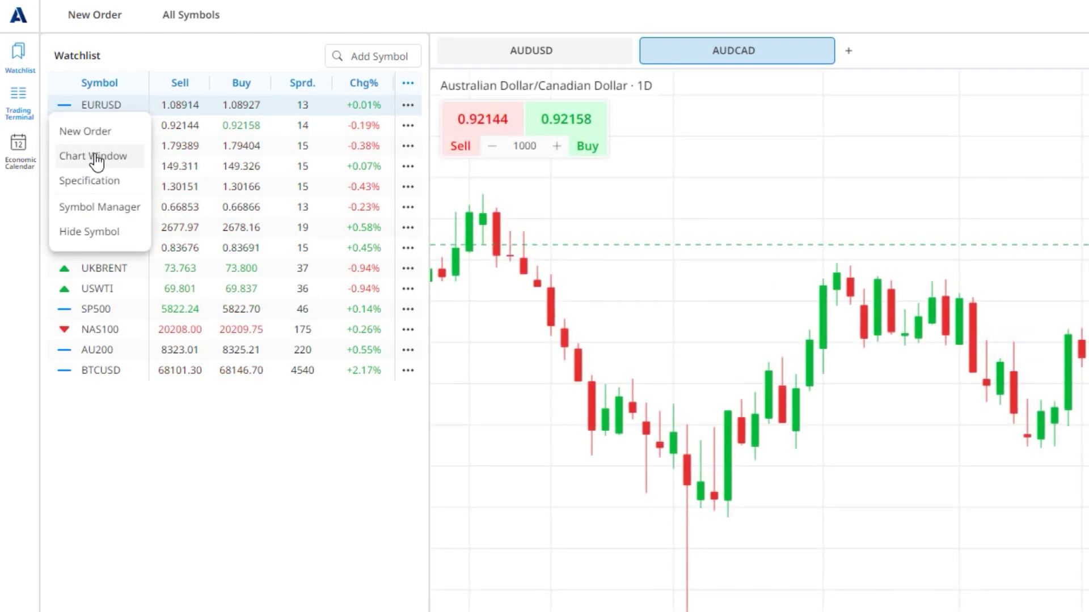
{"action": "left_click", "coordinate": [192, 444]}
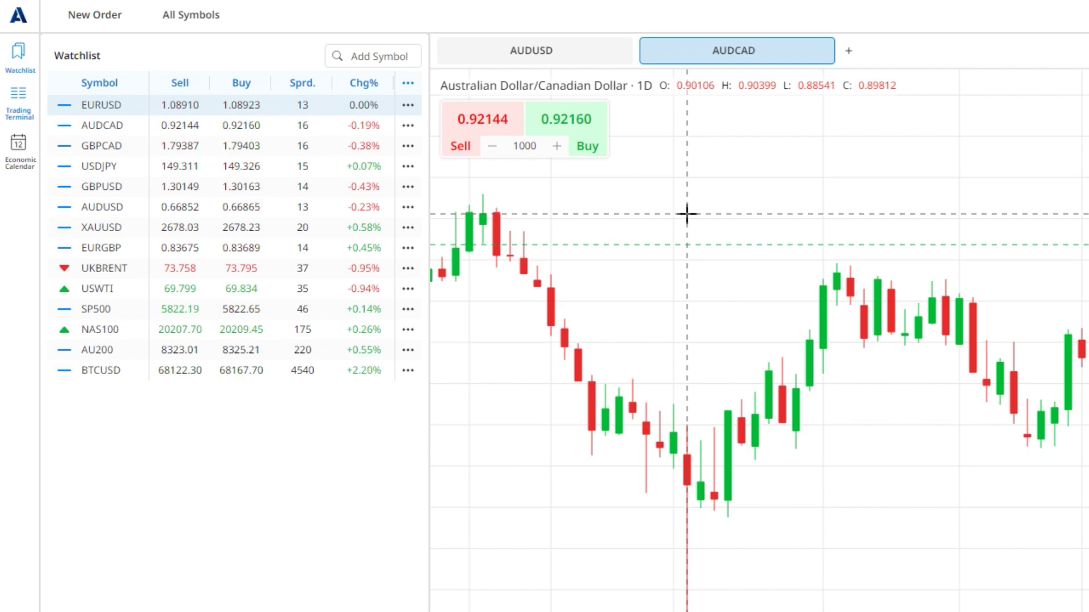
{"action": "right_click", "coordinate": [139, 211]}
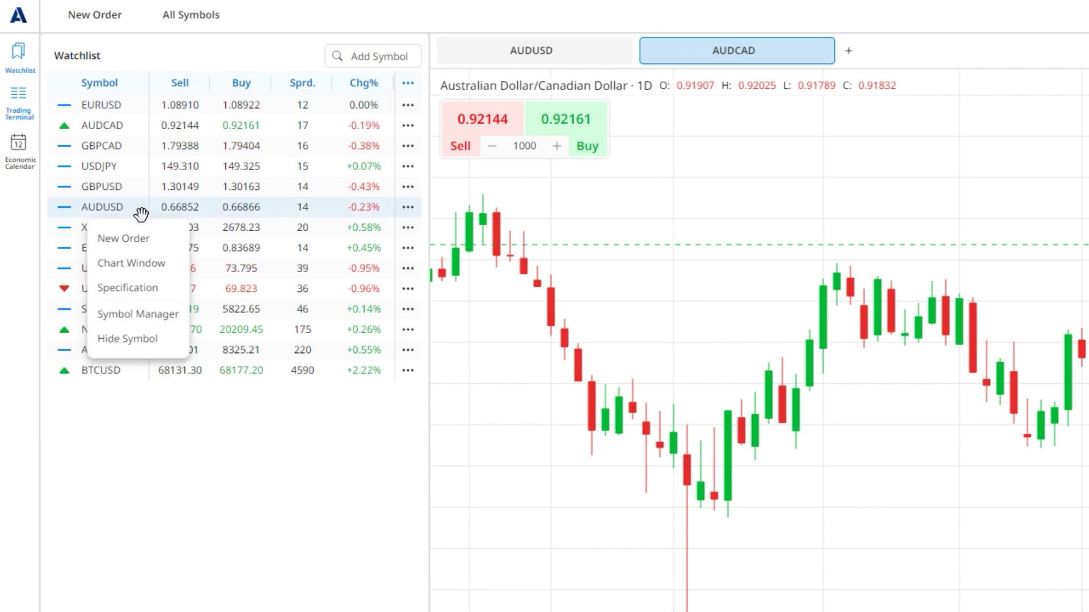
View the AUDUSD specification, then its Trading Costs and Market Hours tabs.
{"action": "left_click", "coordinate": [169, 291]}
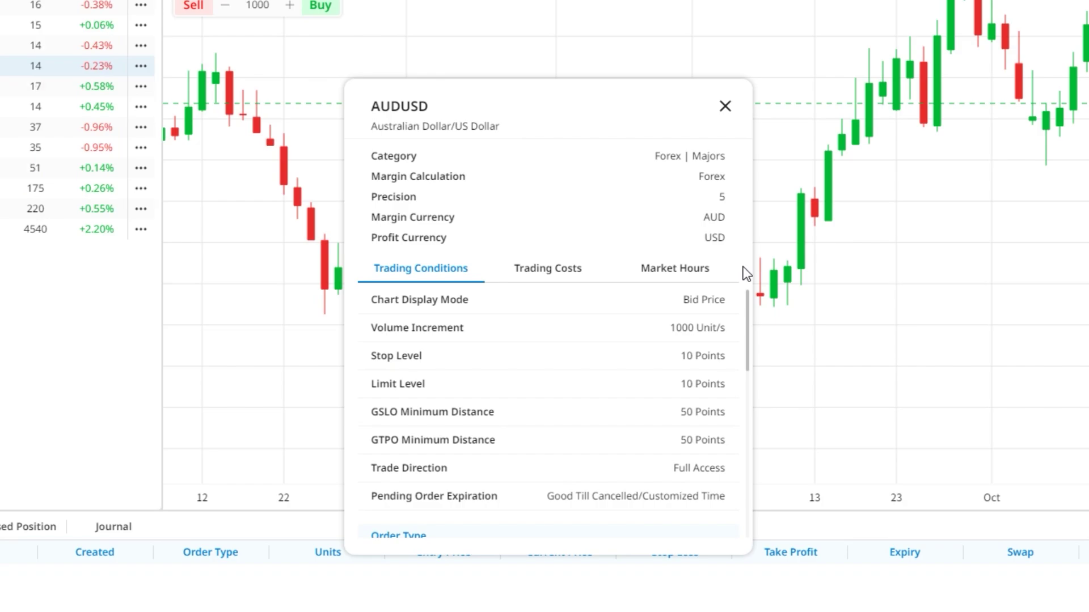
{"action": "left_click", "coordinate": [571, 269]}
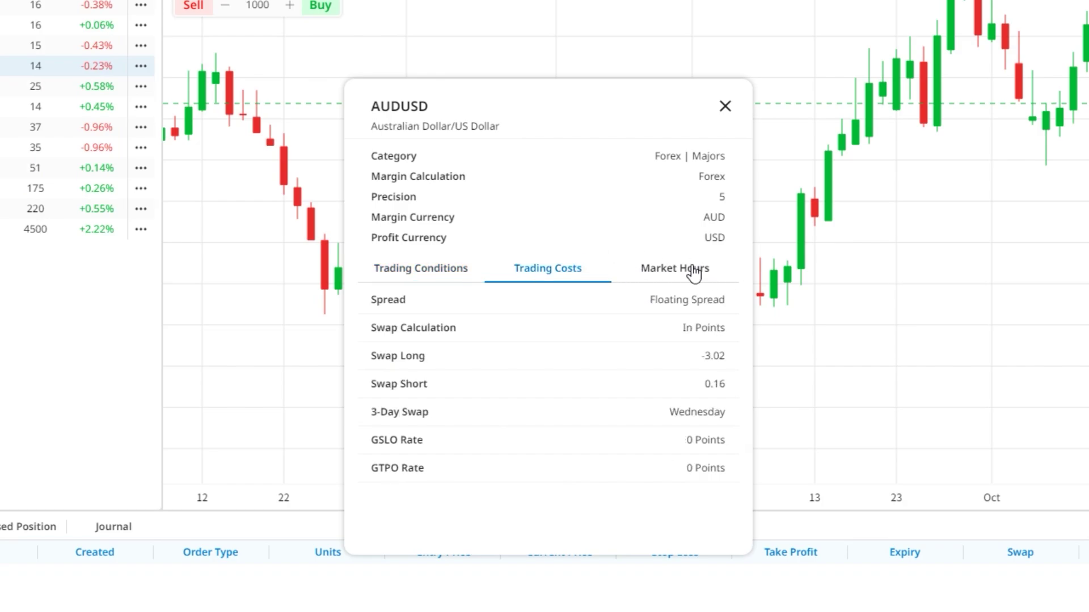
{"action": "left_click", "coordinate": [693, 271]}
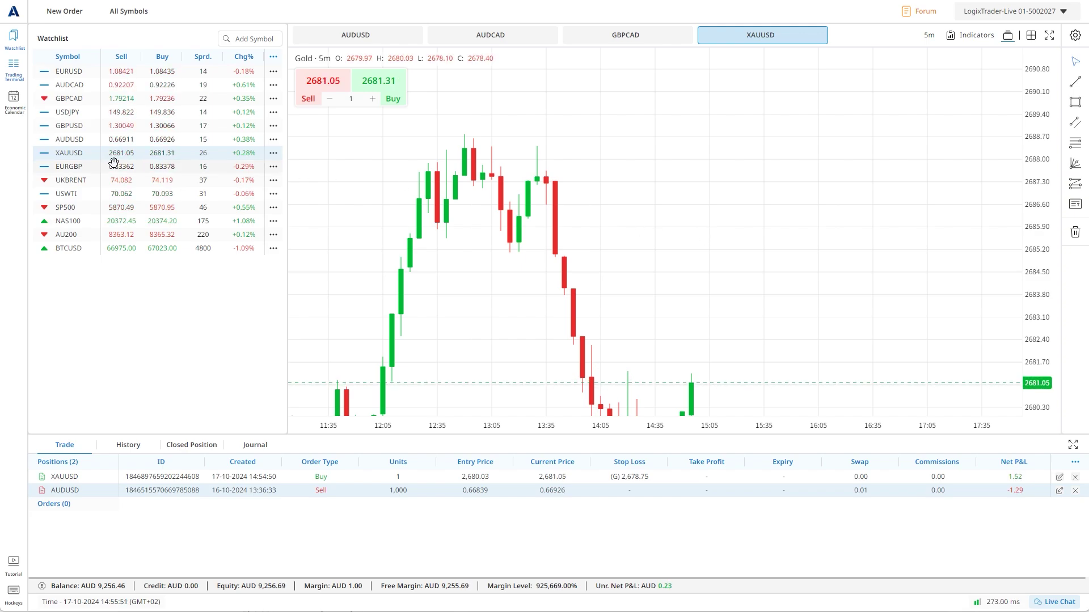
Open the XAUUSD specification, scroll to the Margin Rate tiers, and close it.
{"action": "right_click", "coordinate": [190, 153]}
{"action": "left_click", "coordinate": [193, 207]}
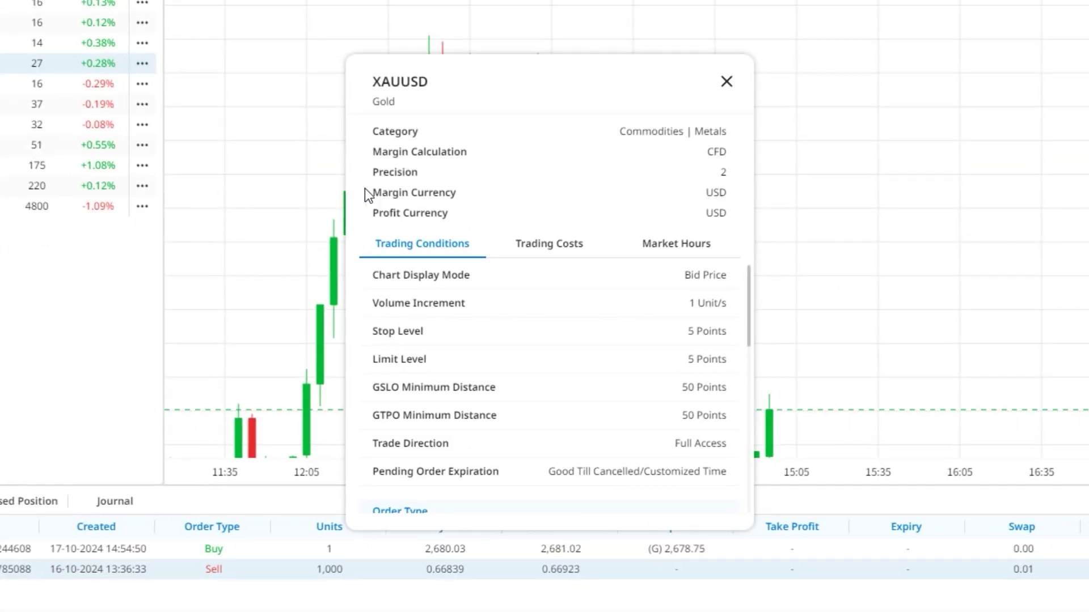
{"action": "left_click_drag", "start_coordinate": [750, 295], "coordinate": [758, 428]}
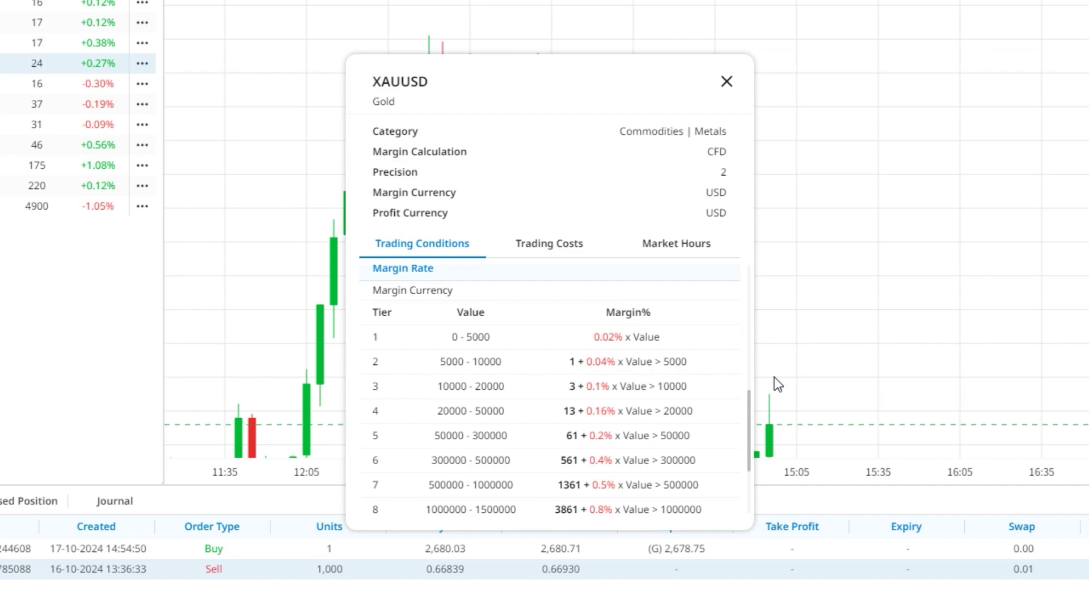
{"action": "left_click", "coordinate": [726, 82]}
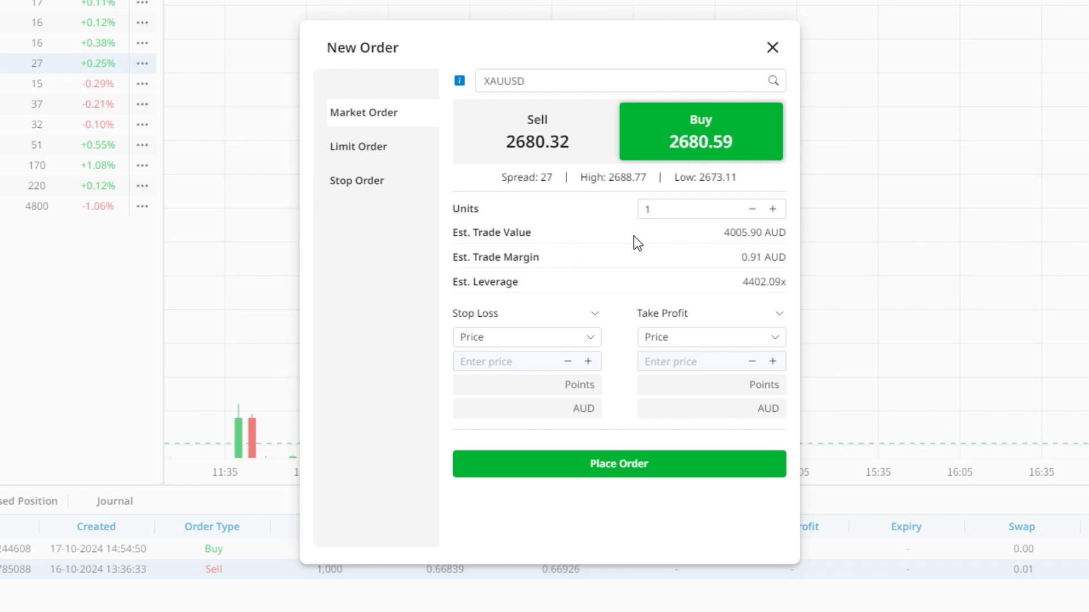
Try 5, 10, 20 and 50 units in the Gold order's Units field.
{"action": "left_click", "coordinate": [652, 209]}
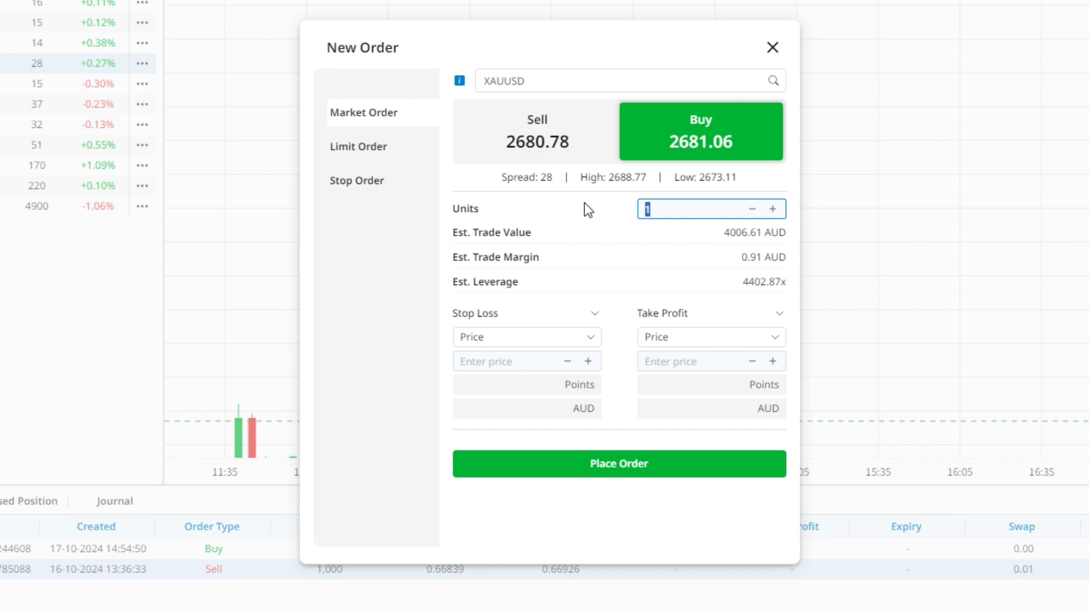
{"action": "type", "text": "5"}
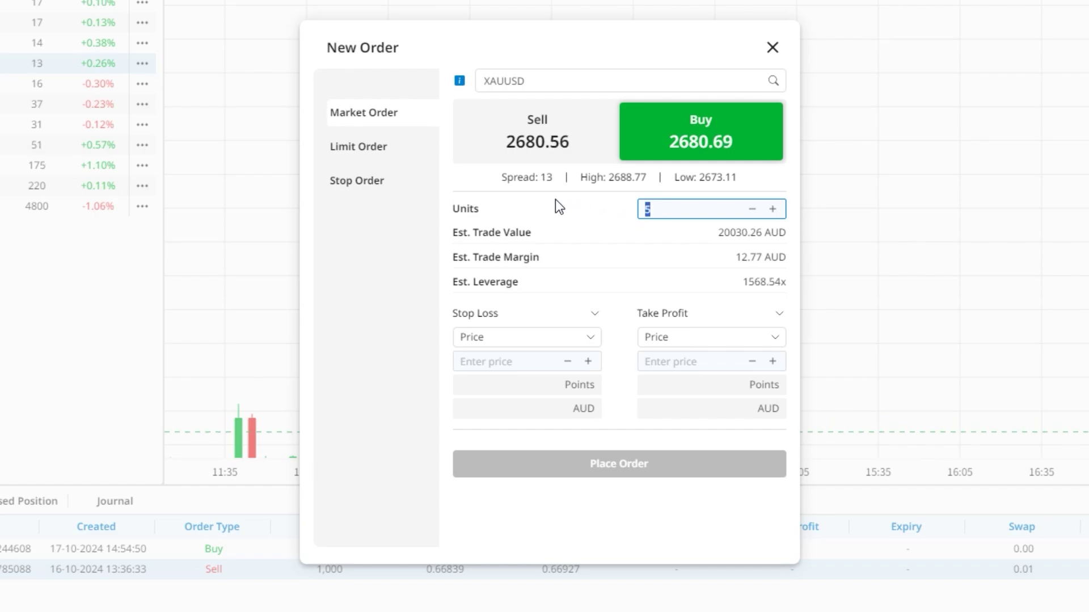
{"action": "type", "text": "10"}
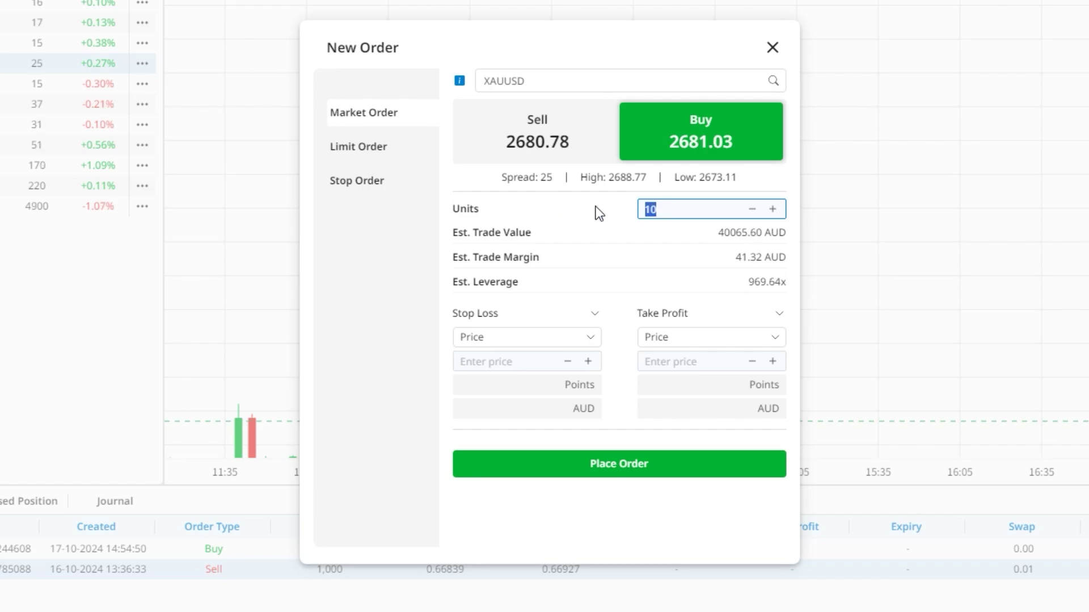
{"action": "type", "text": "20"}
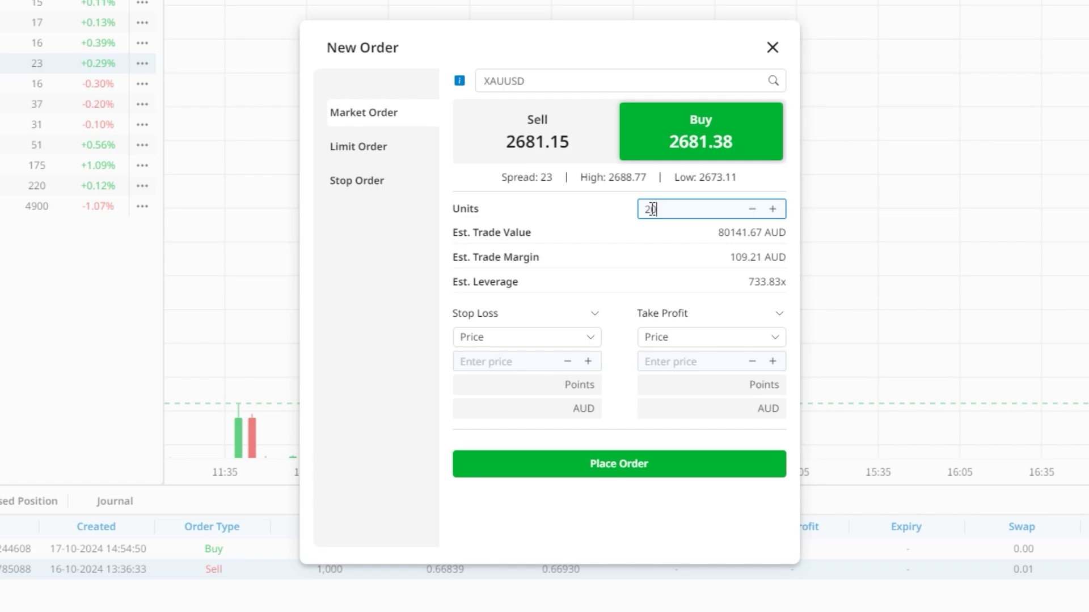
{"action": "double_click", "coordinate": [672, 211]}
{"action": "type", "text": "50"}
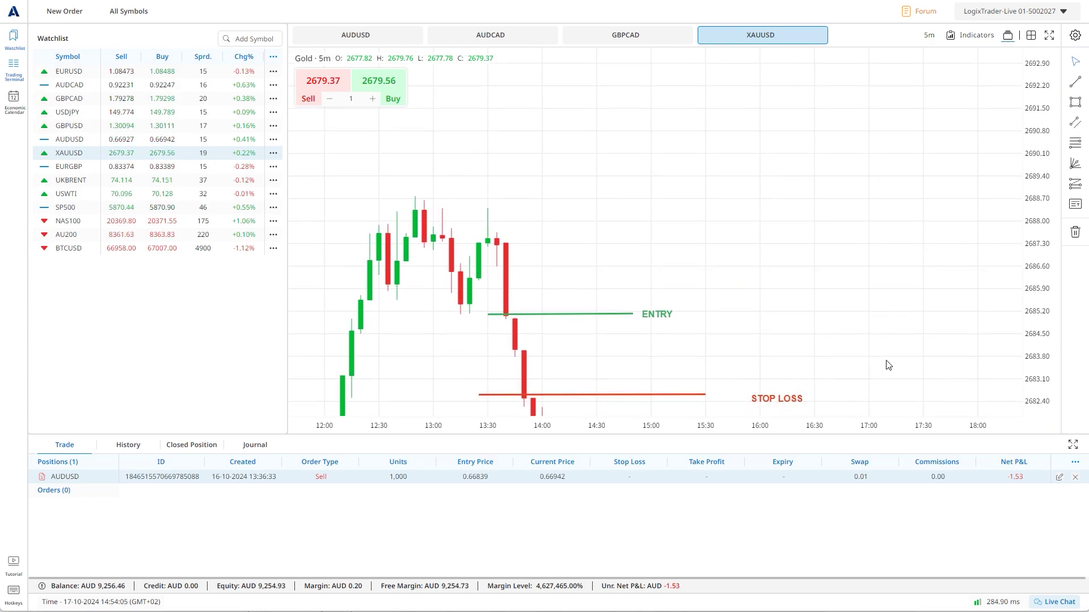
Pan the Gold chart to recent candles and start a new XAUUSD market order.
{"action": "left_click_drag", "start_coordinate": [899, 350], "coordinate": [880, 279]}
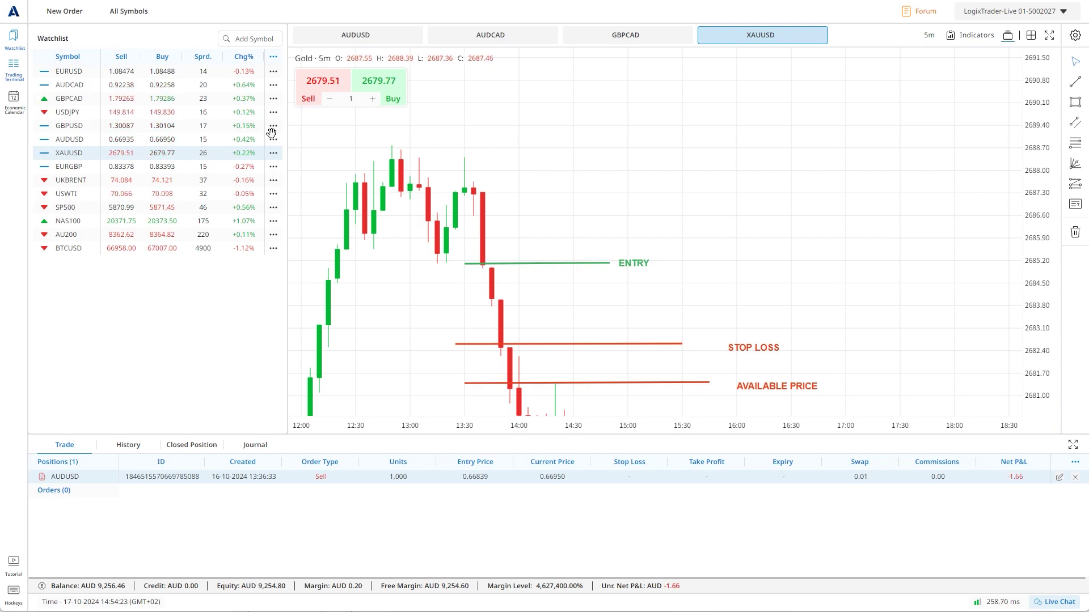
{"action": "left_click", "coordinate": [68, 11]}
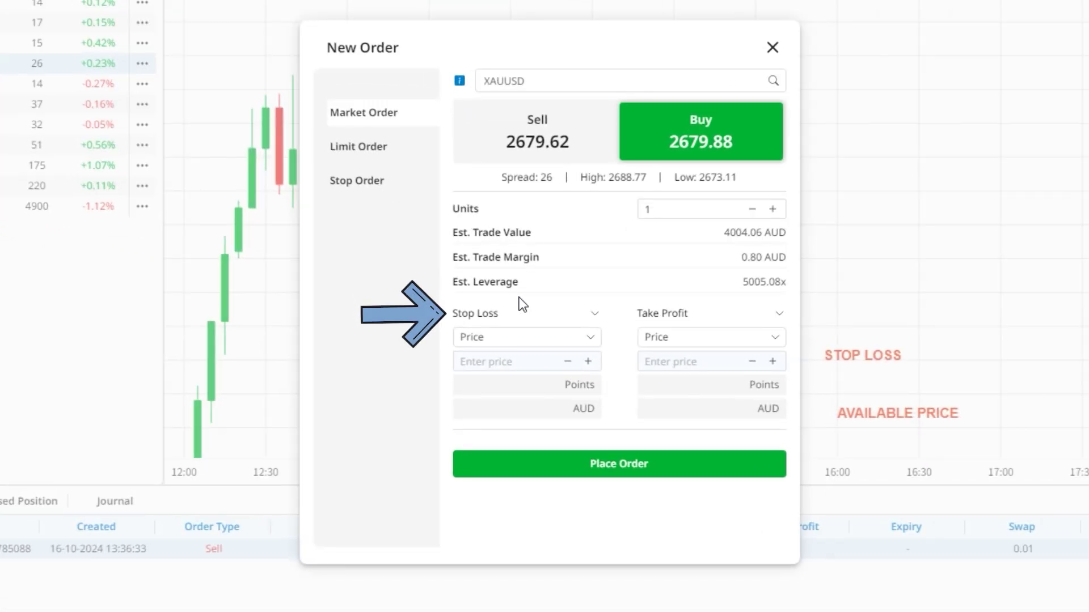
Give the XAUUSD order a guaranteed stop loss measured in points, entering 100.
{"action": "left_click", "coordinate": [595, 317]}
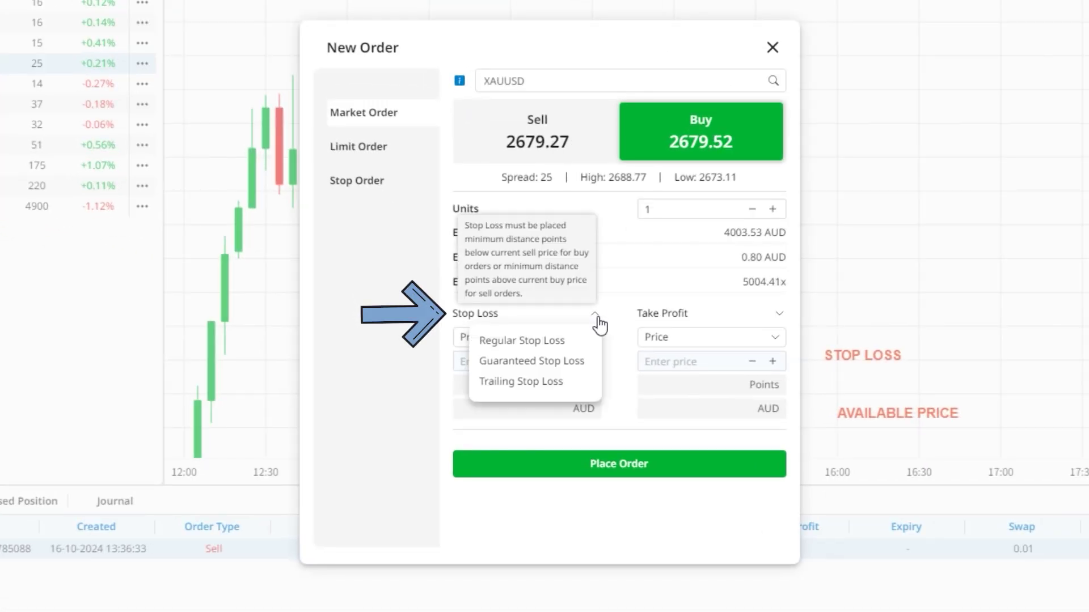
{"action": "left_click", "coordinate": [544, 366]}
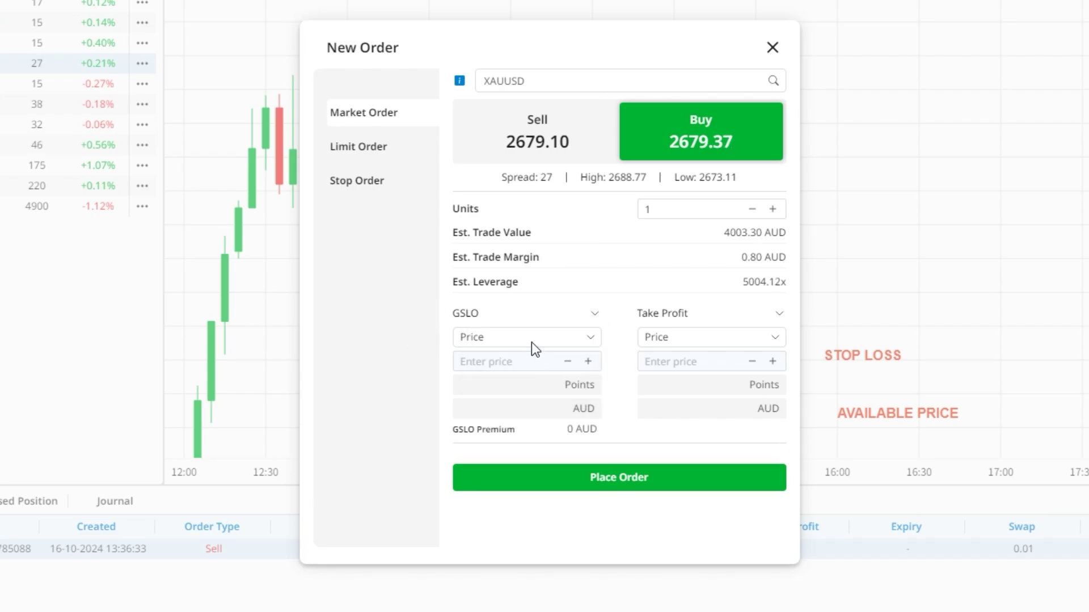
{"action": "left_click", "coordinate": [527, 340]}
{"action": "left_click", "coordinate": [485, 387]}
{"action": "left_click", "coordinate": [488, 363]}
{"action": "type", "text": "50"}
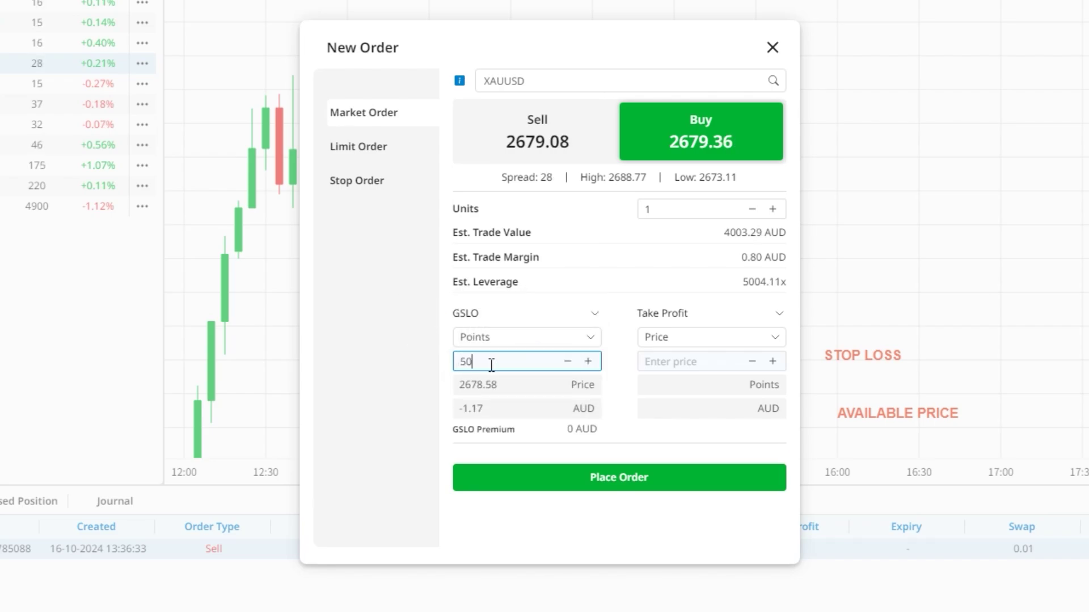
{"action": "key", "text": "BackSpace"}
{"action": "key", "text": "BackSpace"}
{"action": "type", "text": "10"}
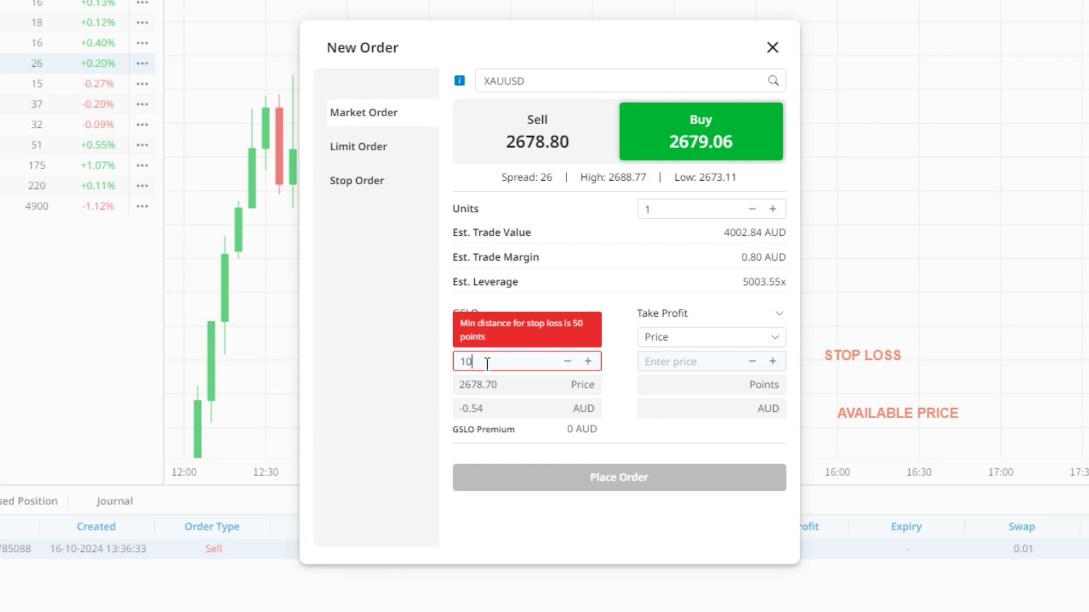
{"action": "type", "text": "0"}
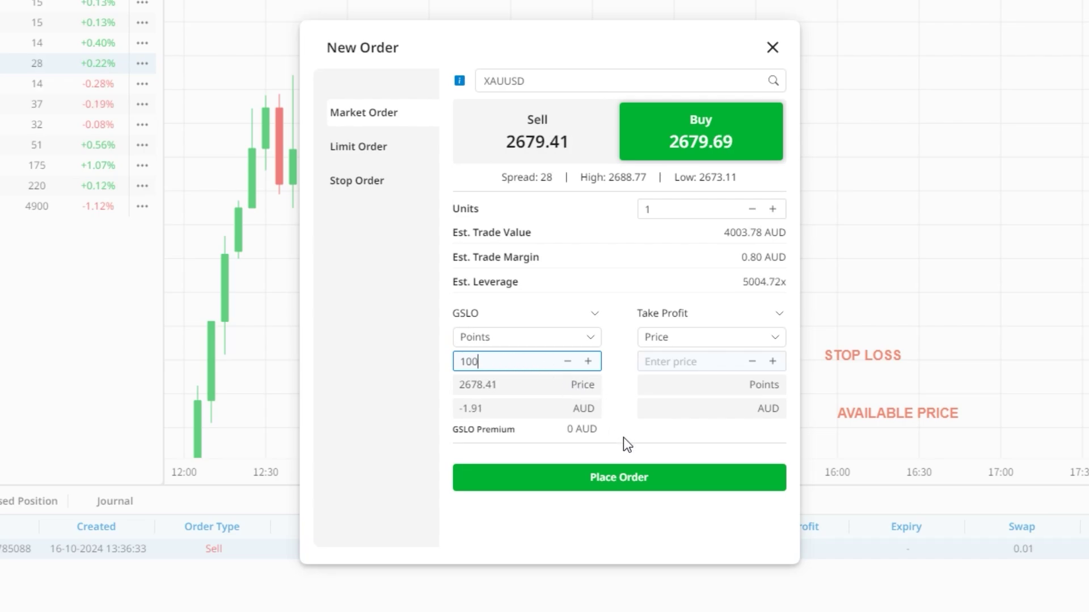
Submit the Gold buy order, then lay out AUDUSD and AUDCAD charts side by side.
{"action": "left_click", "coordinate": [635, 482]}
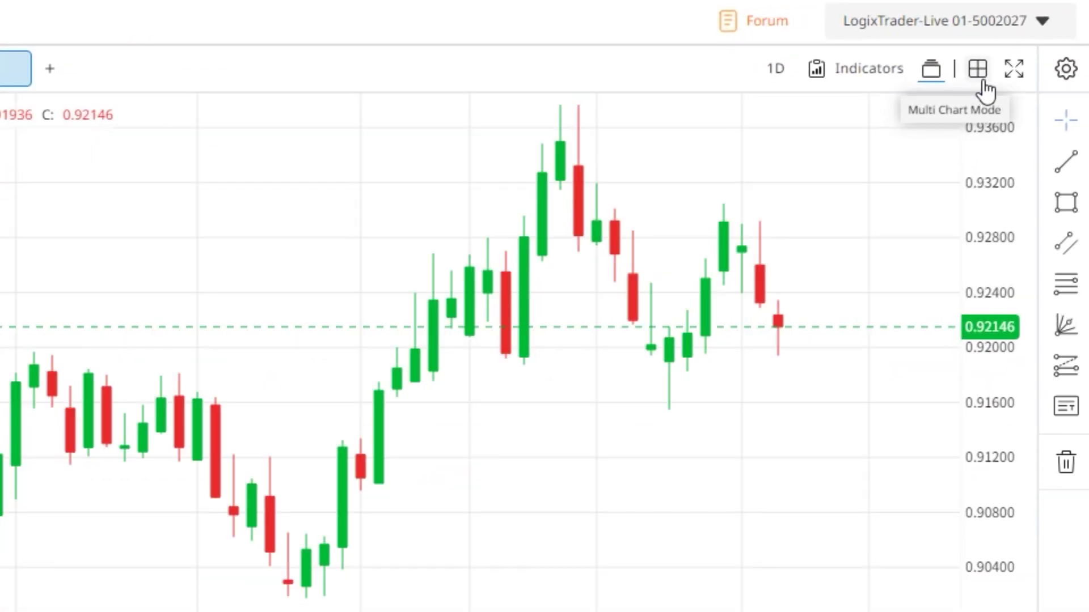
{"action": "left_click", "coordinate": [980, 69]}
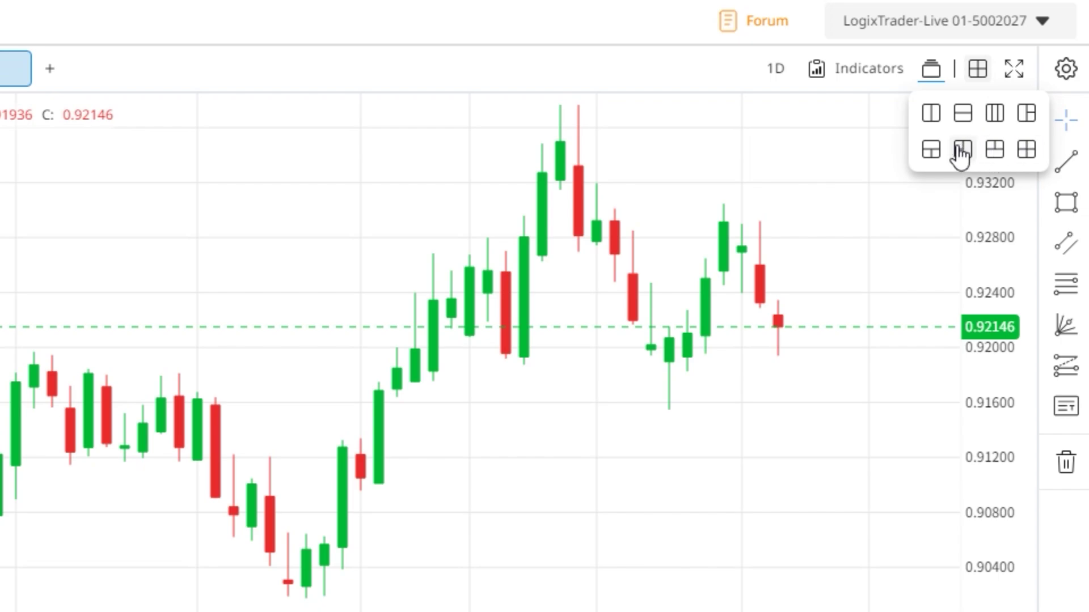
{"action": "left_click", "coordinate": [933, 124]}
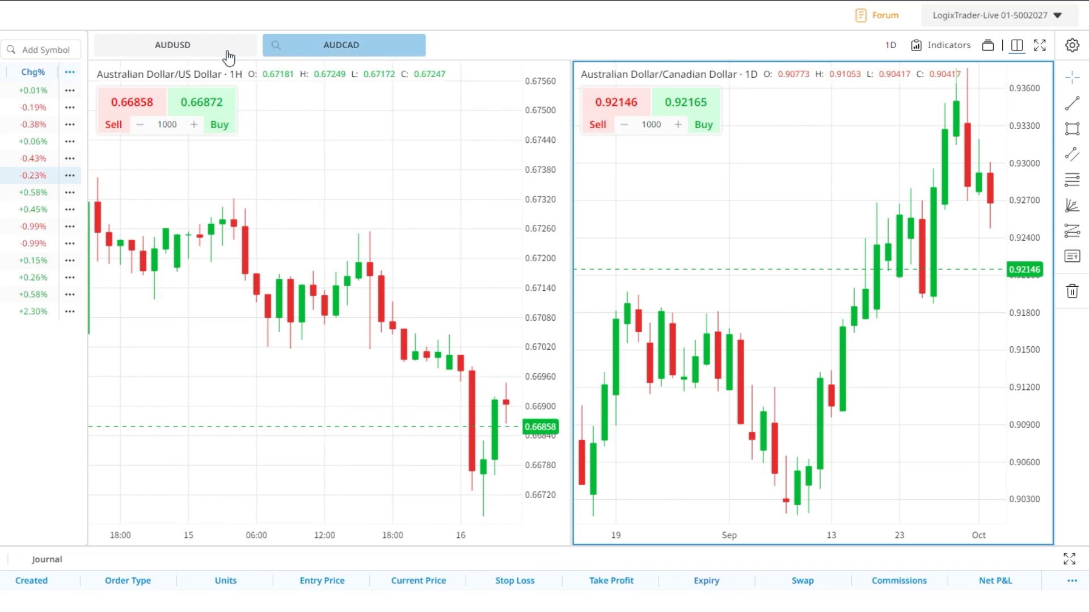
Switch to a 2x2 chart grid and load GBPCAD into the third chart.
{"action": "left_click", "coordinate": [1018, 49]}
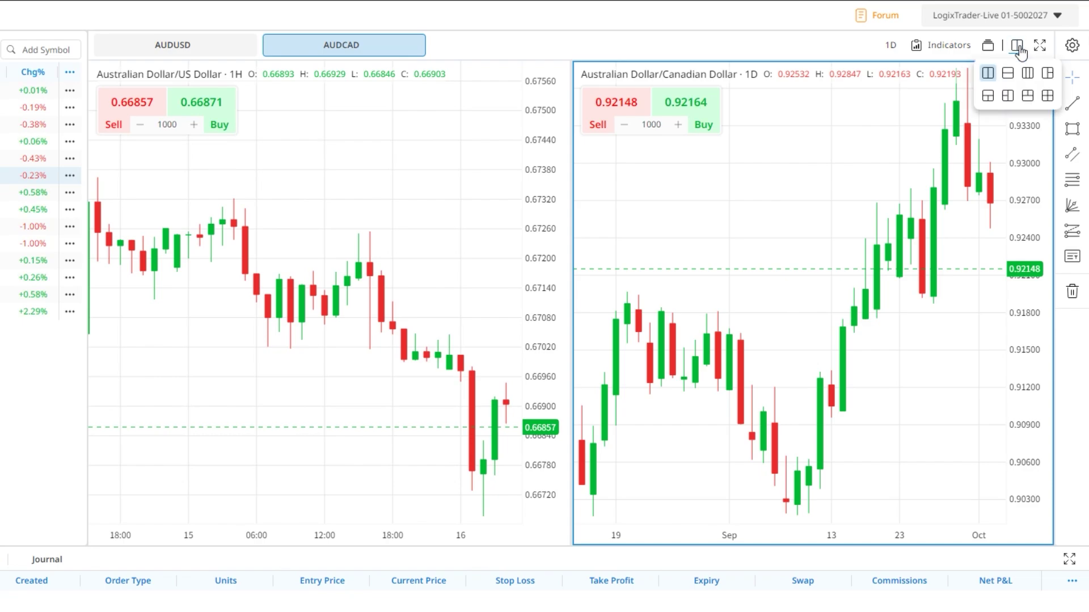
{"action": "left_click", "coordinate": [1047, 96]}
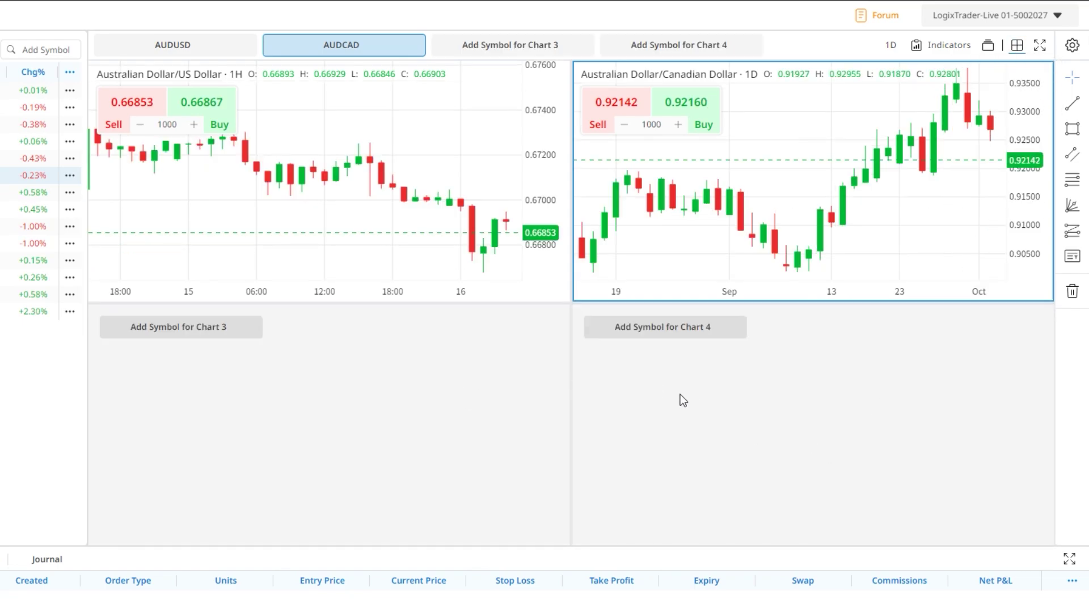
{"action": "left_click", "coordinate": [202, 336]}
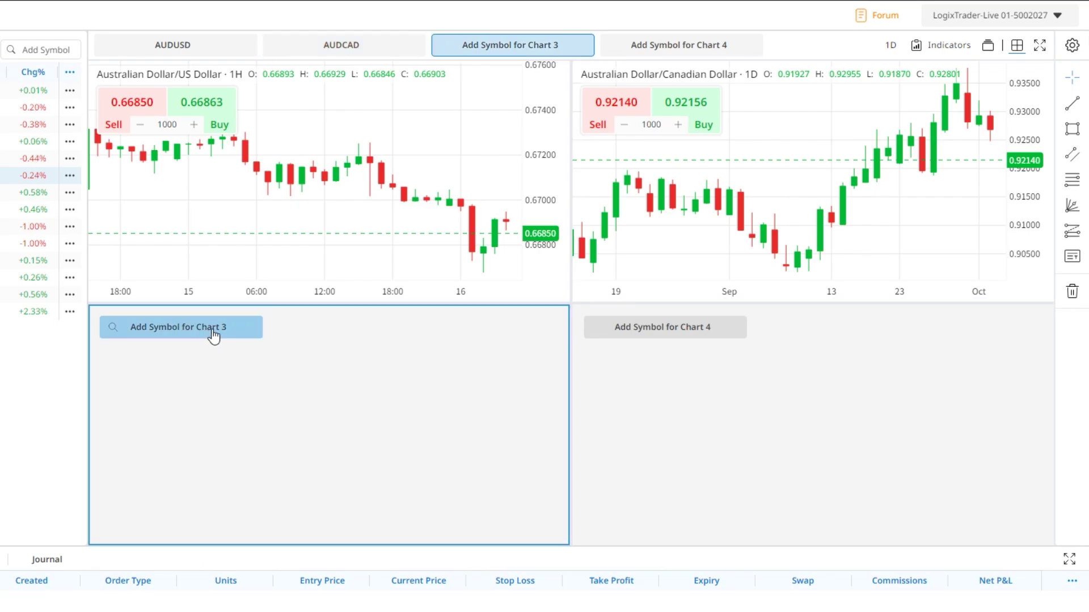
{"action": "left_click", "coordinate": [657, 48]}
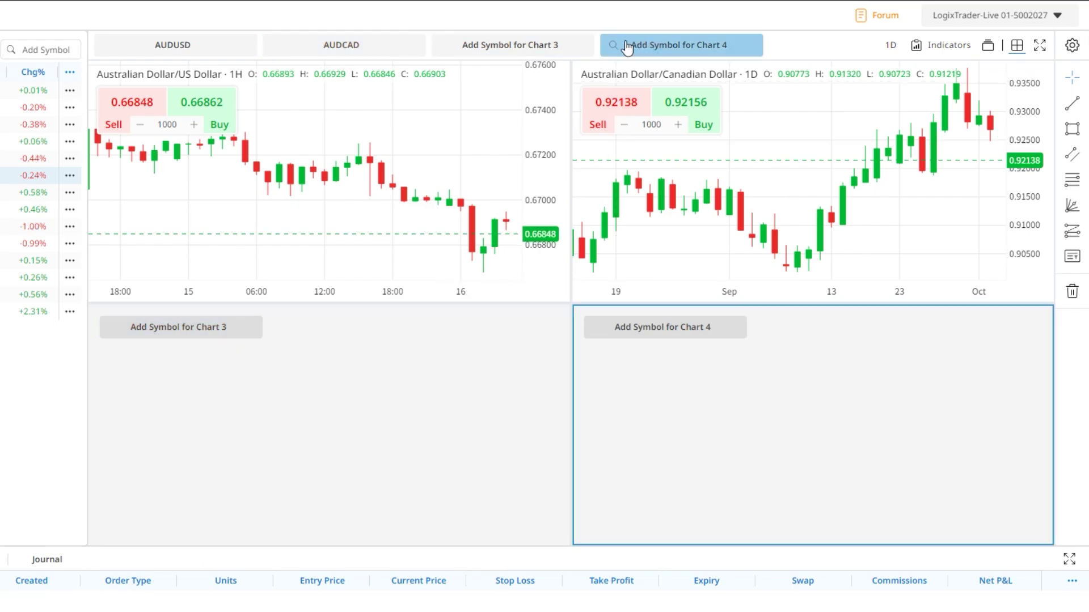
{"action": "left_click", "coordinate": [540, 45]}
{"action": "left_click", "coordinate": [615, 387]}
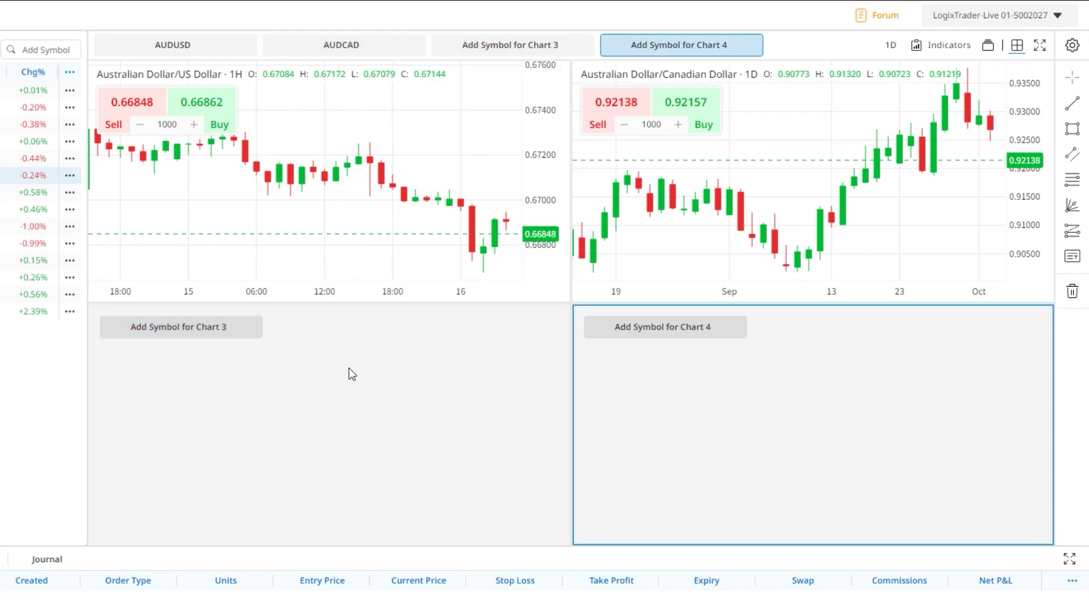
{"action": "left_click", "coordinate": [347, 372]}
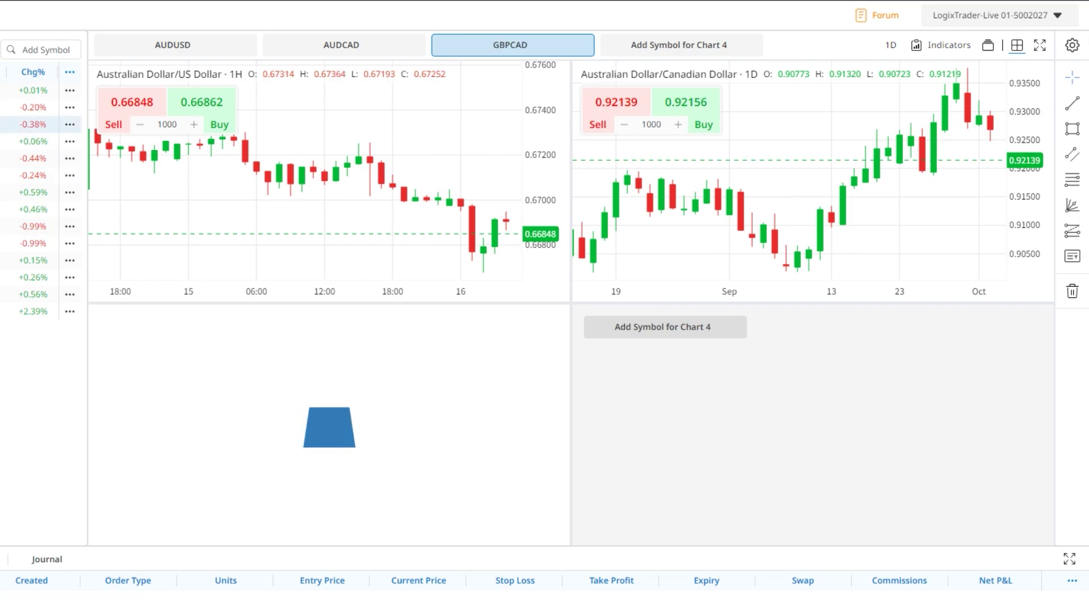
Load Gold (XAUUSD) into the fourth chart, then make the AUDUSD chart active.
{"action": "left_click", "coordinate": [641, 402]}
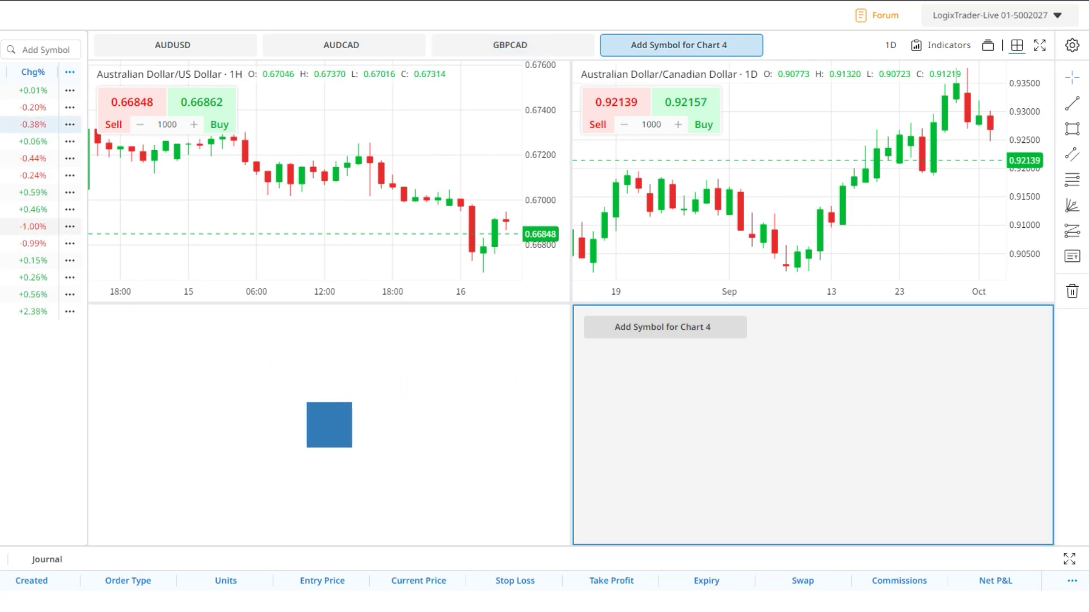
{"action": "left_click", "coordinate": [34, 192]}
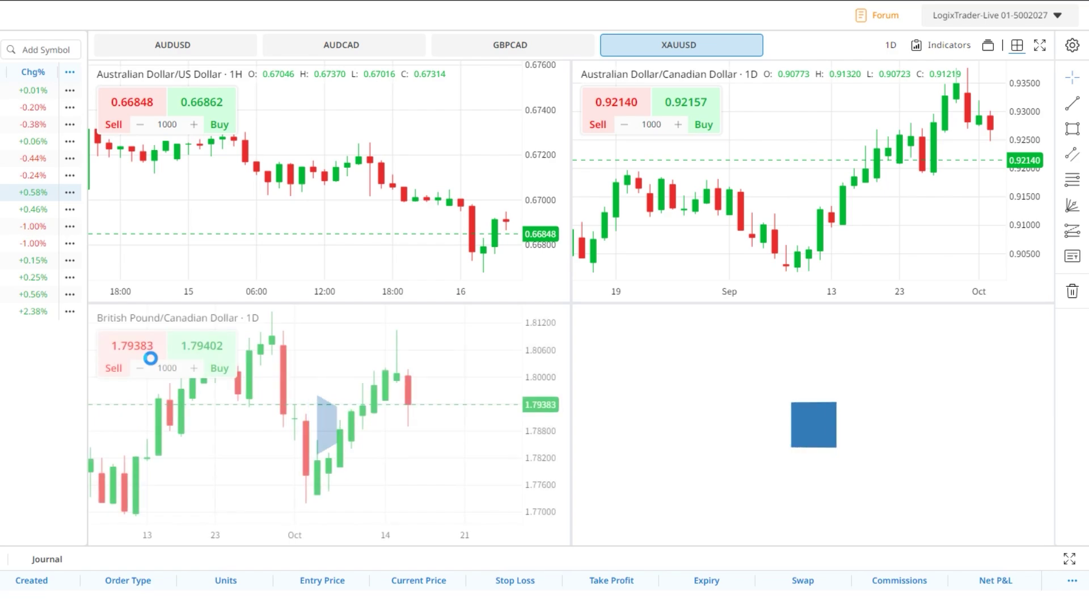
{"action": "left_click", "coordinate": [533, 50]}
{"action": "left_click", "coordinate": [629, 50]}
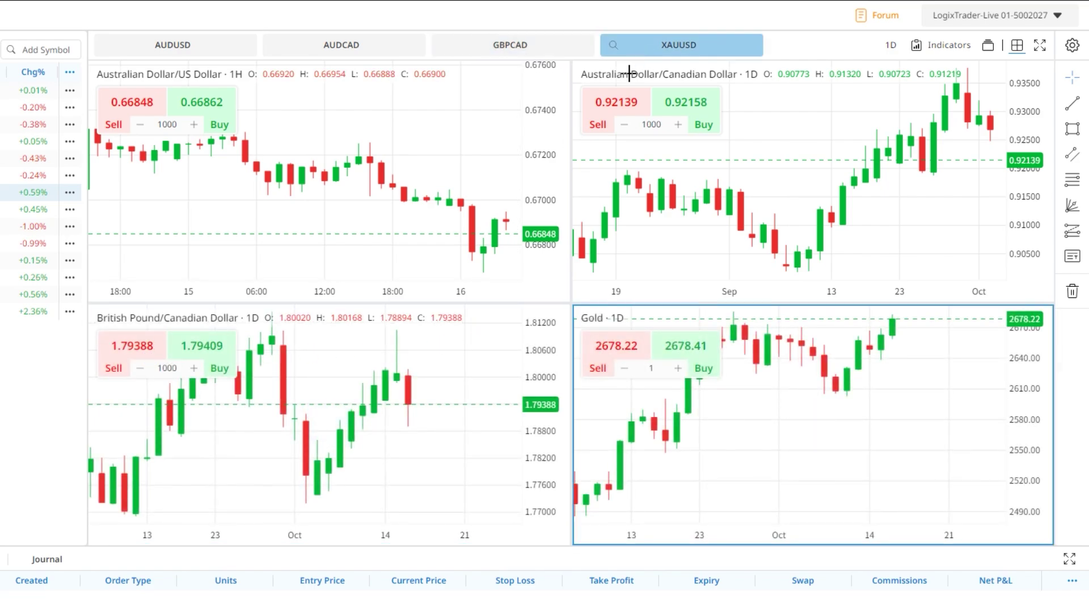
{"action": "left_click", "coordinate": [499, 332]}
{"action": "left_click", "coordinate": [828, 392]}
{"action": "left_click", "coordinate": [474, 351]}
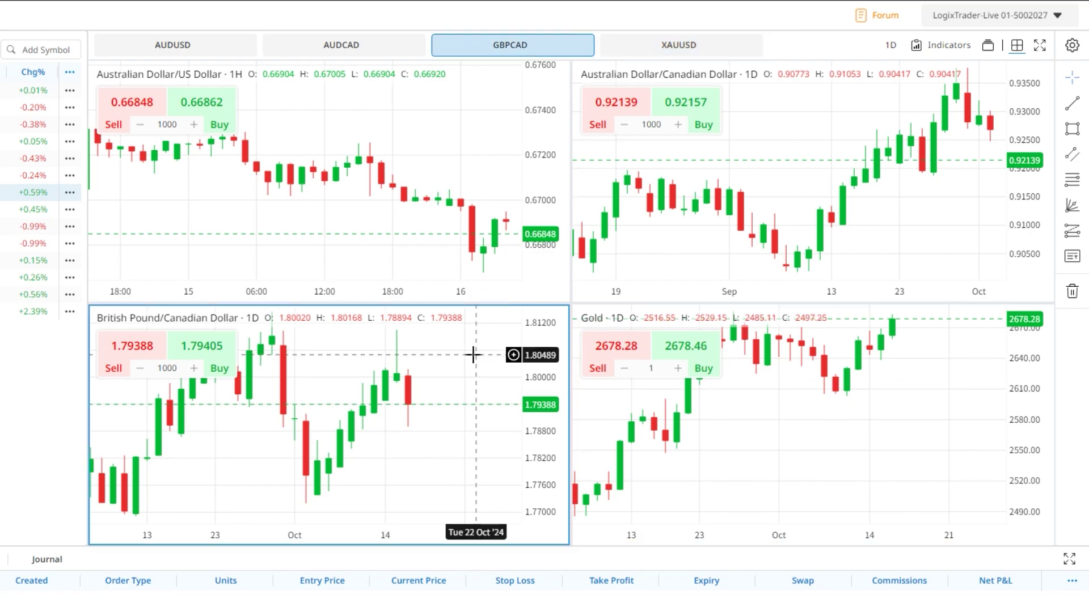
{"action": "left_click", "coordinate": [483, 156]}
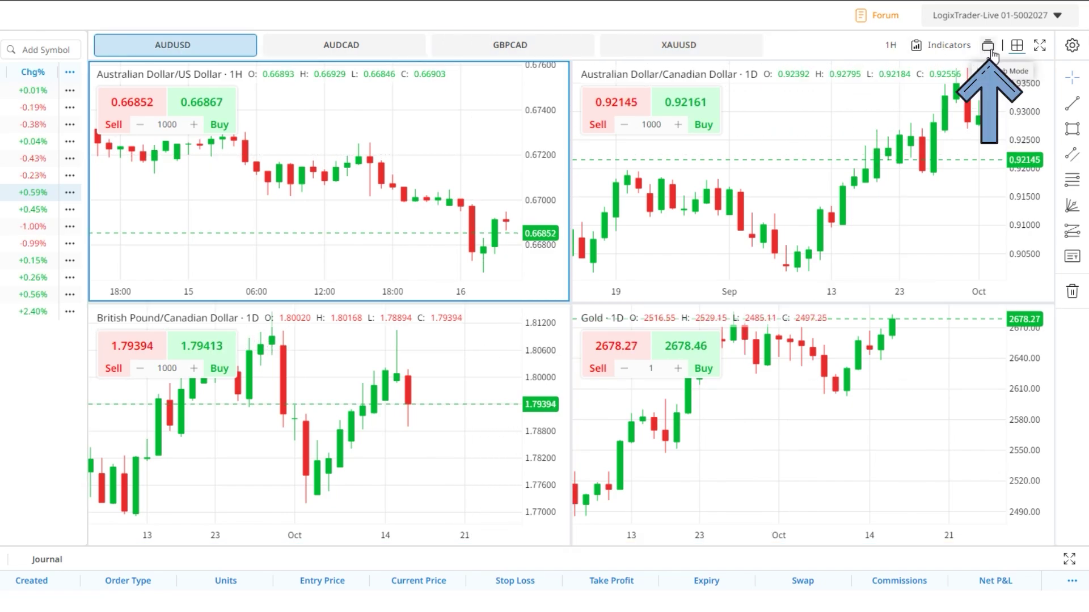
Show a single full-size AUDUSD 1H chart with the others as tabs, and pick the trend-line tool.
{"action": "left_click", "coordinate": [991, 52]}
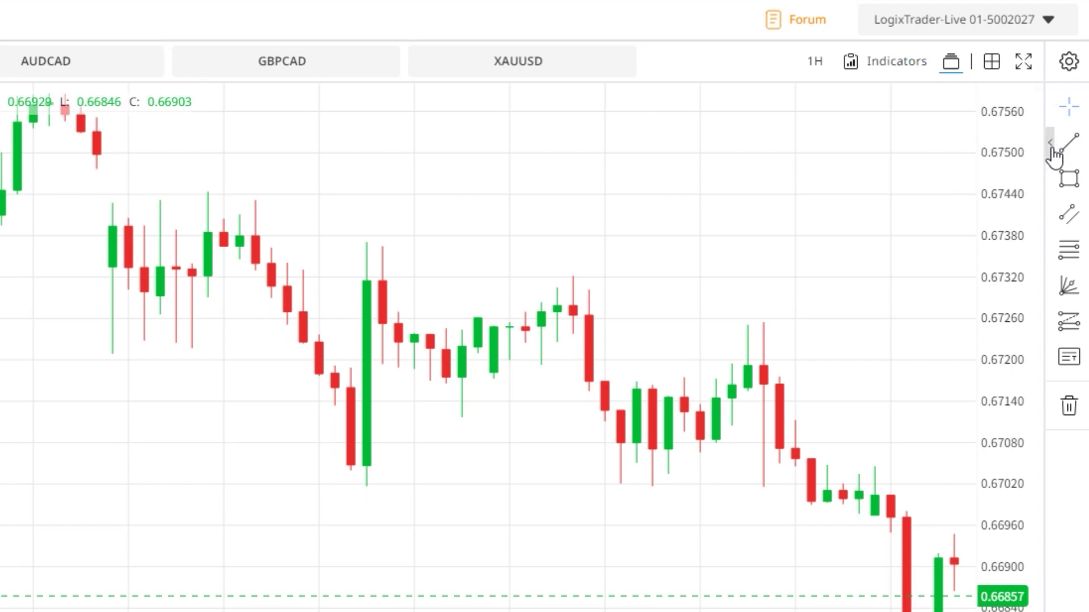
{"action": "mouse_move", "coordinate": [1054, 156]}
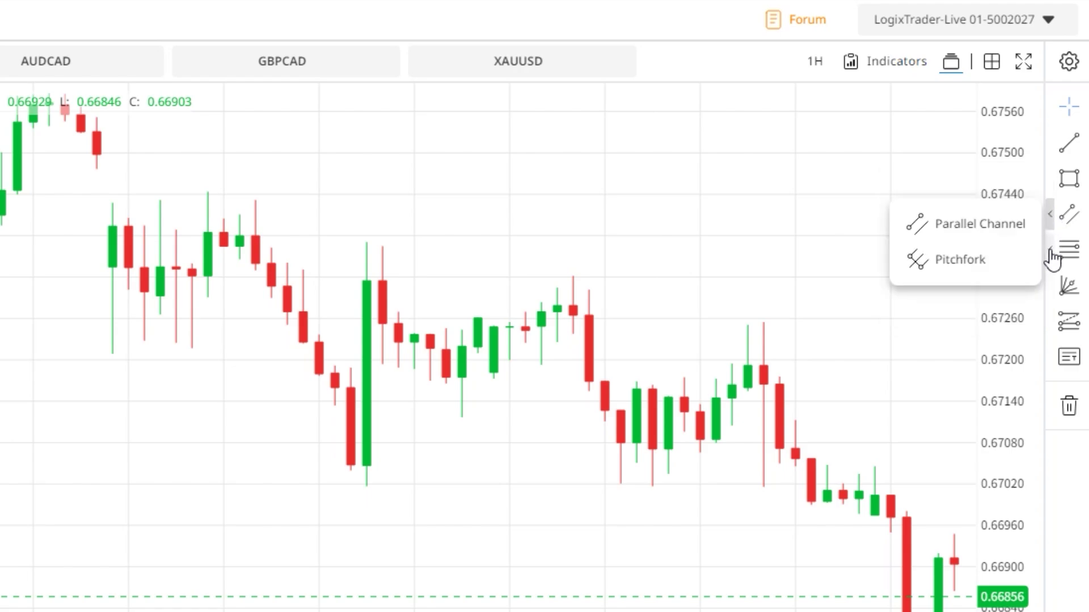
{"action": "mouse_move", "coordinate": [1054, 263]}
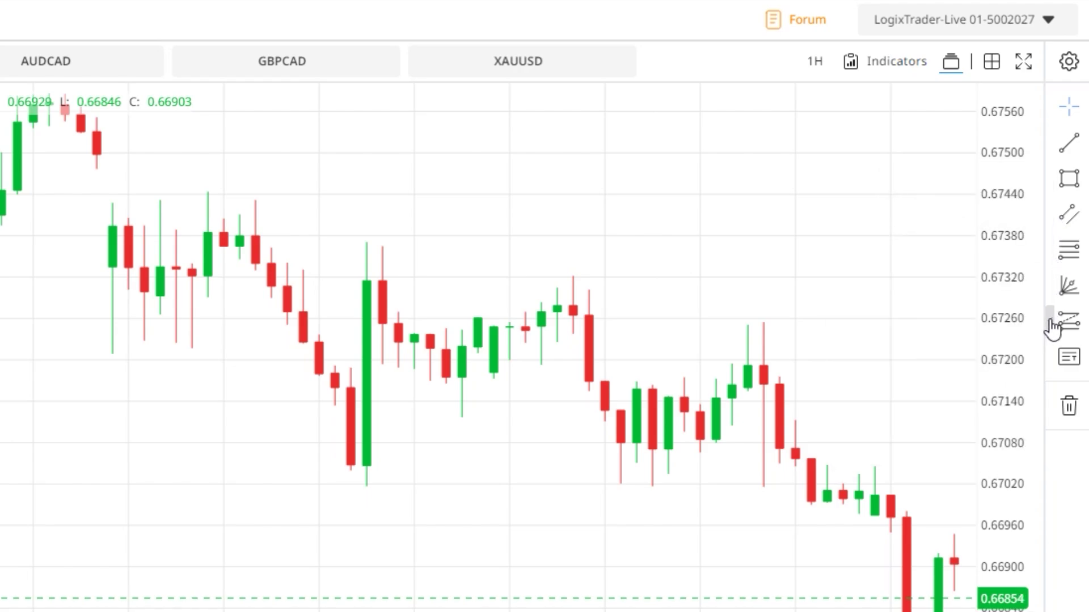
{"action": "mouse_move", "coordinate": [1053, 367]}
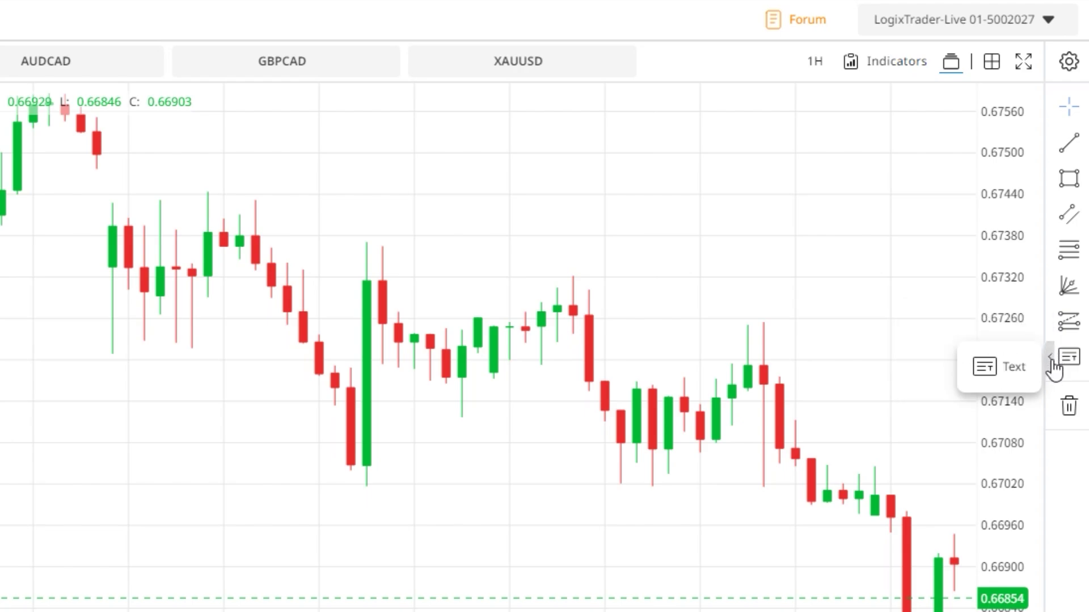
{"action": "left_click", "coordinate": [1069, 144]}
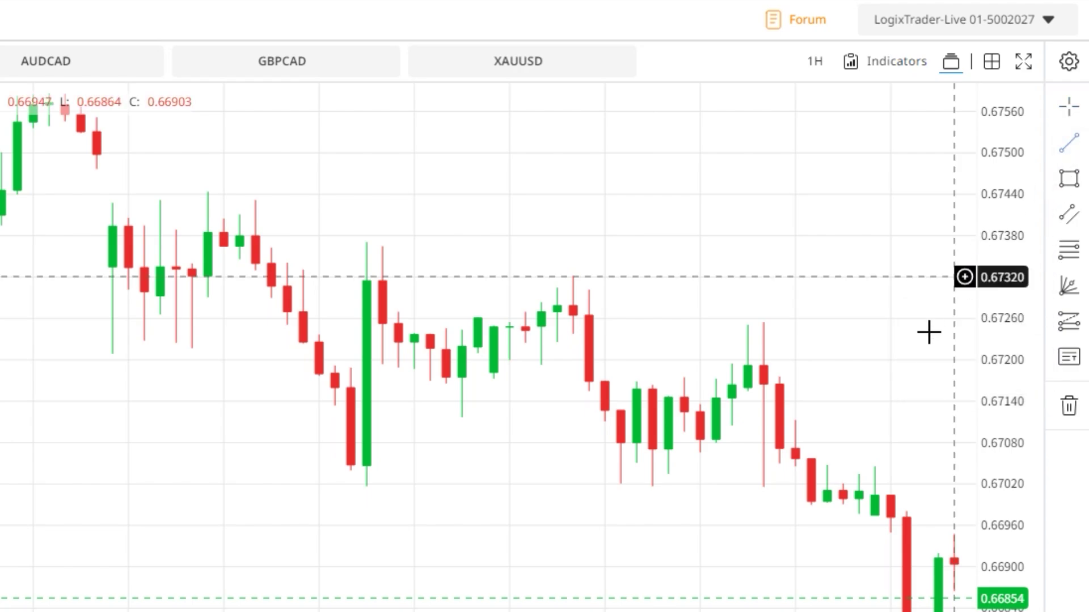
Draw a blue trend line from the big candle's low, sloping down -0.0021 over 32 bars.
{"action": "left_click", "coordinate": [367, 491]}
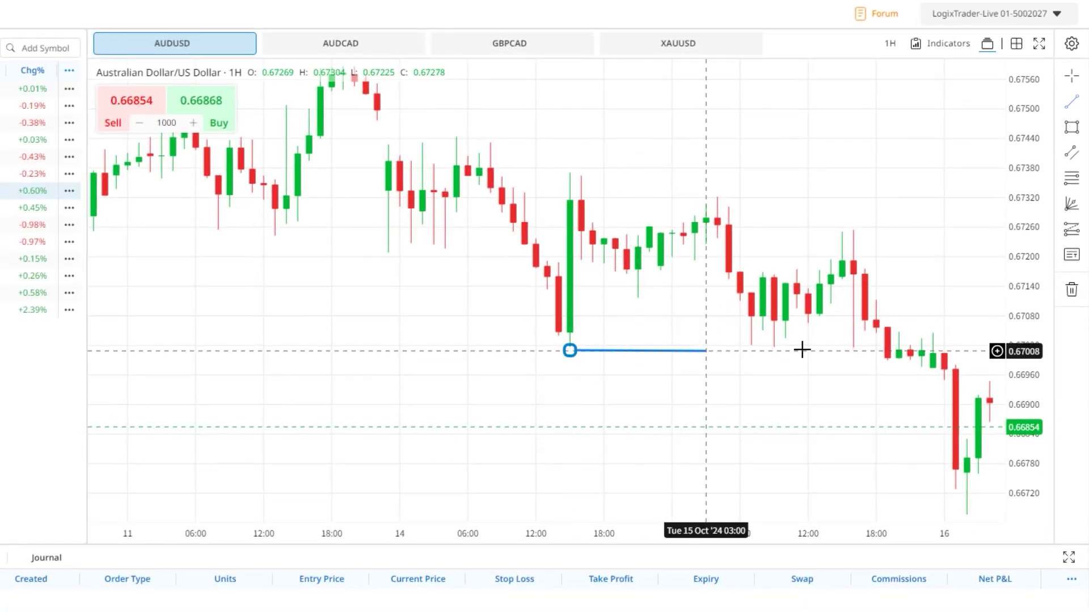
{"action": "left_click", "coordinate": [831, 348]}
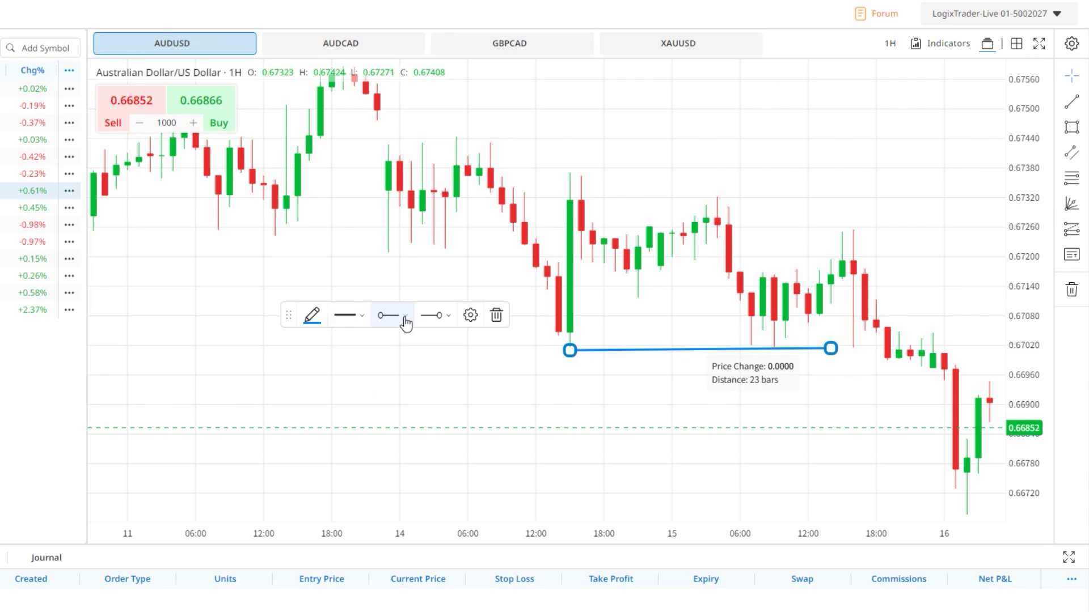
{"action": "left_click", "coordinate": [470, 316]}
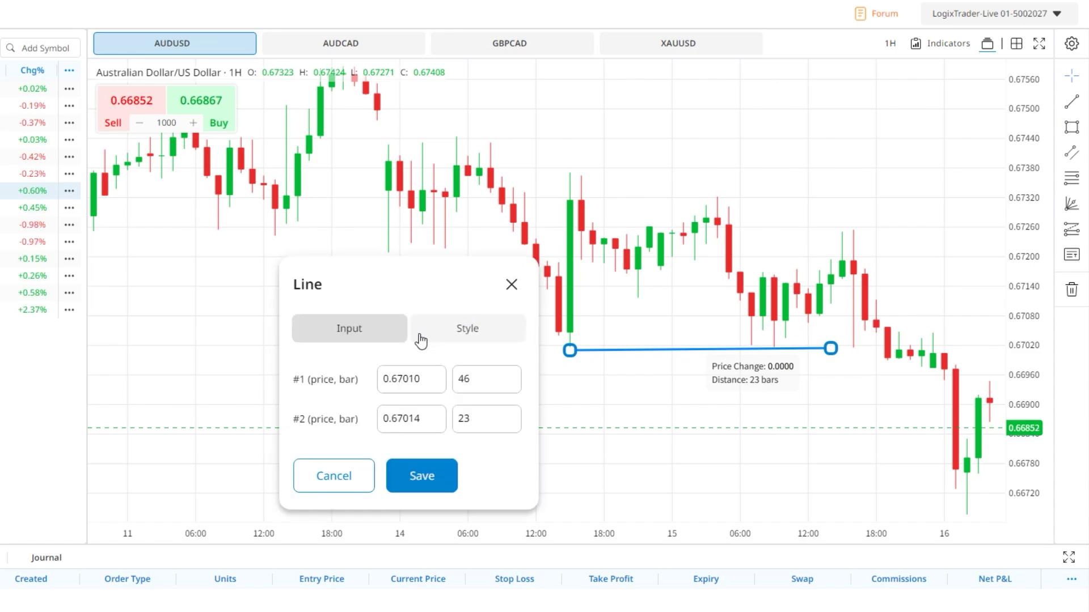
{"action": "left_click", "coordinate": [512, 285]}
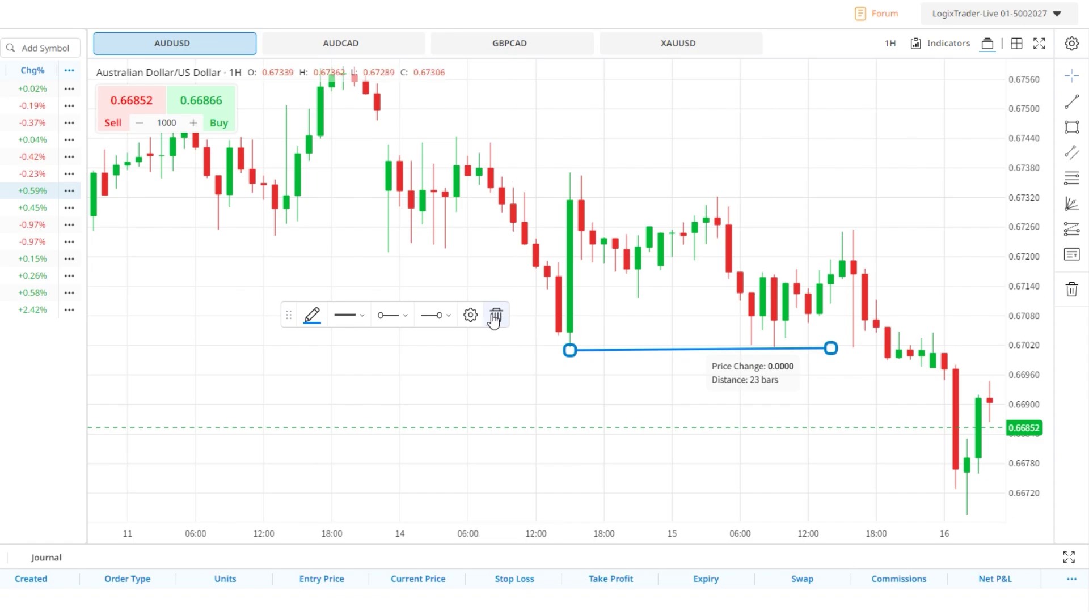
{"action": "left_click", "coordinate": [491, 376]}
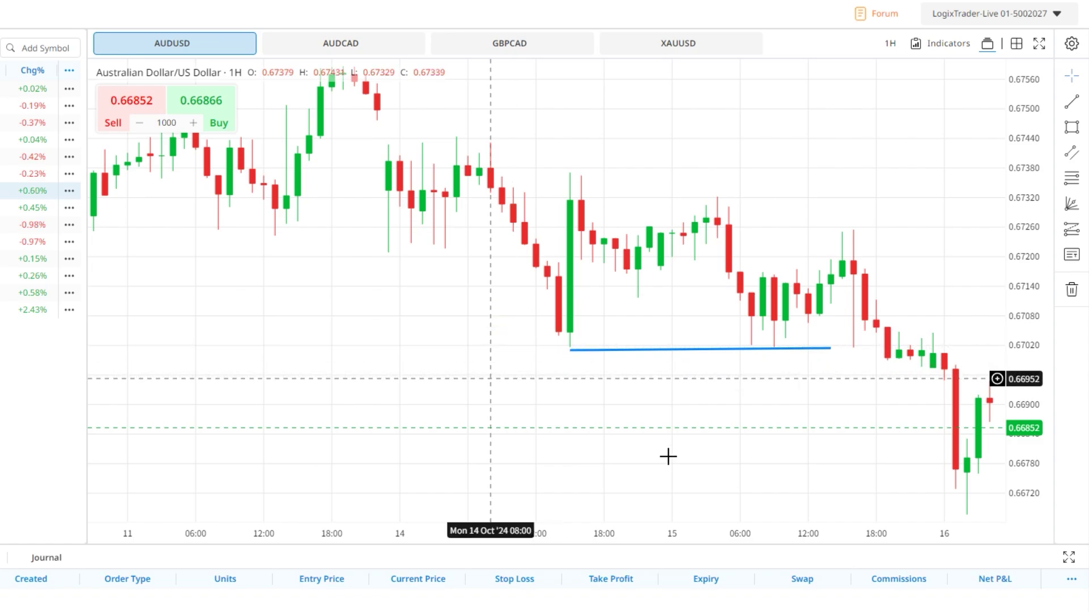
{"action": "left_click", "coordinate": [646, 349]}
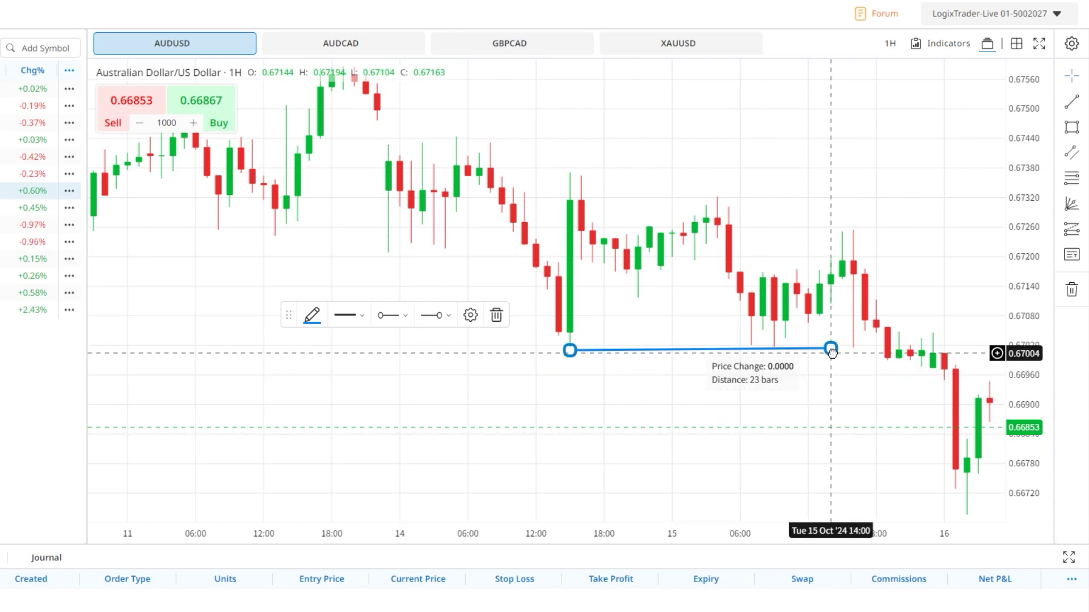
{"action": "left_click_drag", "start_coordinate": [831, 348], "coordinate": [940, 462]}
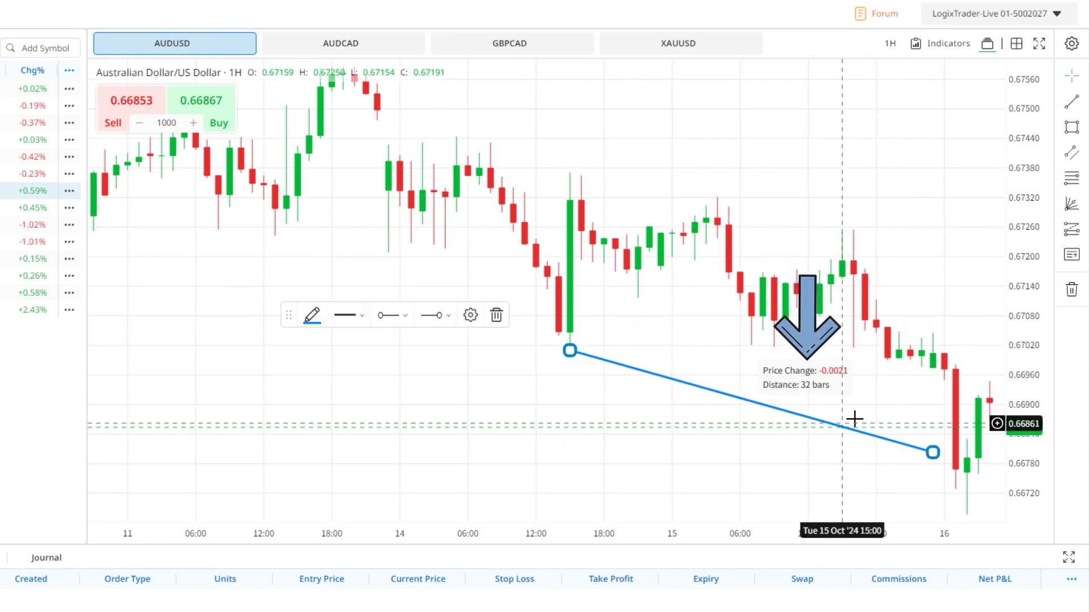
{"action": "left_click", "coordinate": [453, 462]}
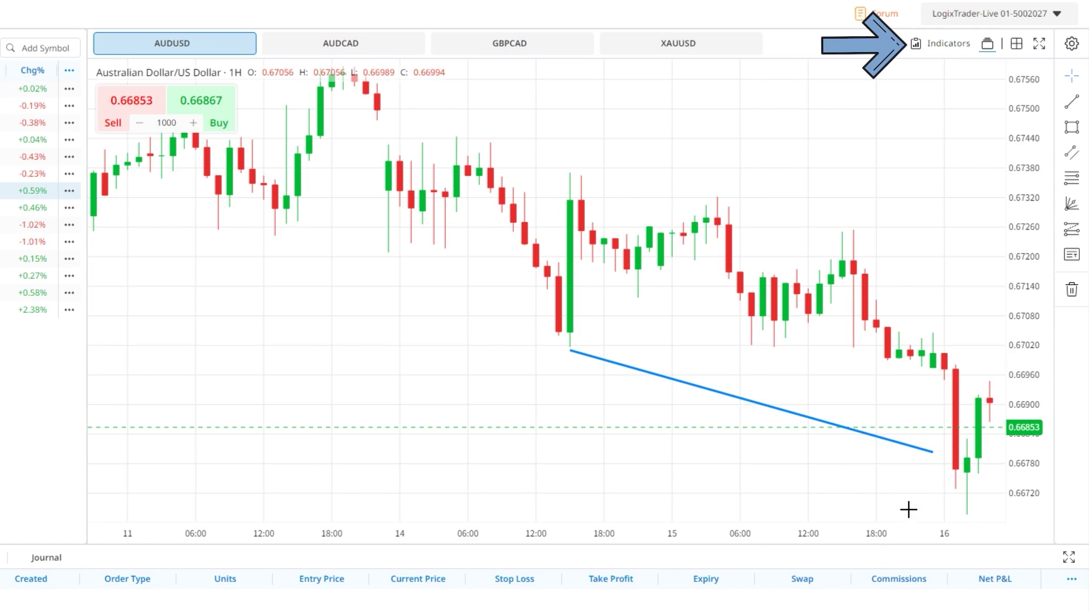
Search the indicators for 'movin' and add a 5-period Moving Average on close to AUDUSD.
{"action": "left_click", "coordinate": [959, 54]}
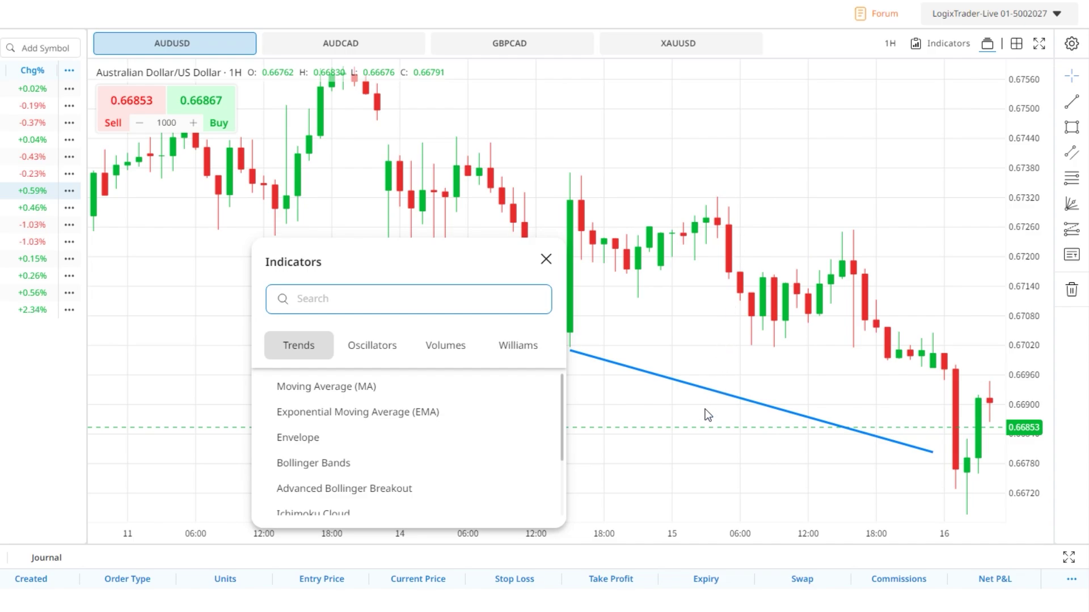
{"action": "left_click", "coordinate": [400, 355]}
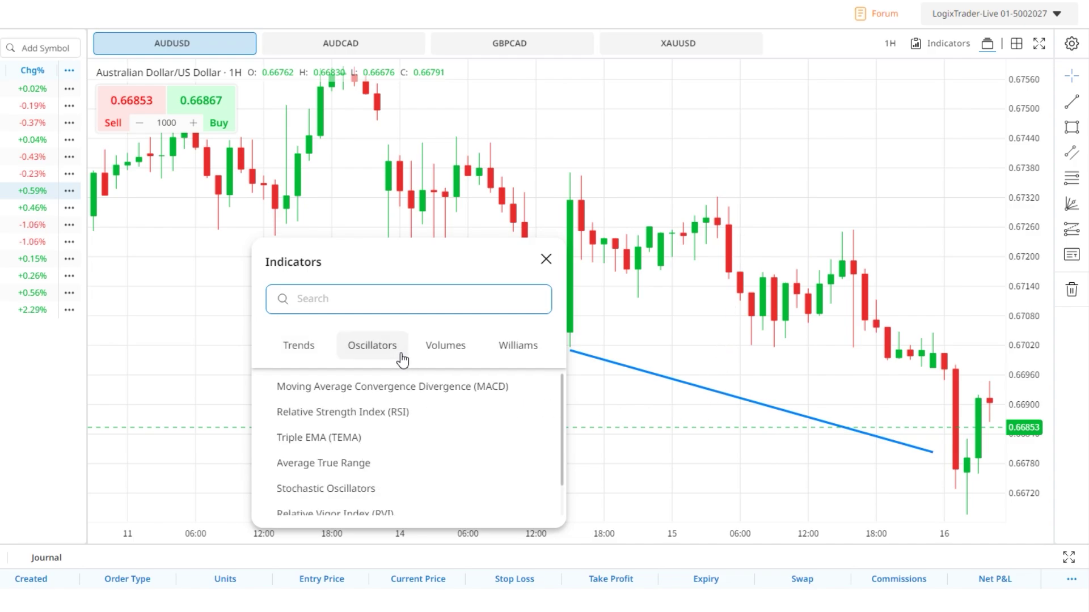
{"action": "left_click", "coordinate": [452, 358]}
{"action": "left_click", "coordinate": [518, 356]}
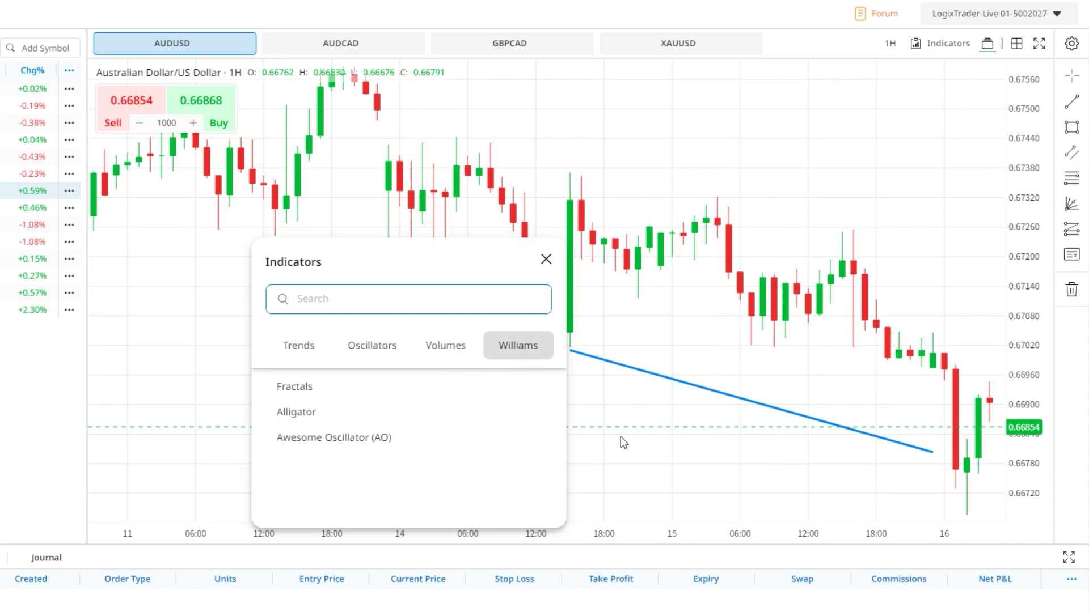
{"action": "left_click", "coordinate": [302, 353]}
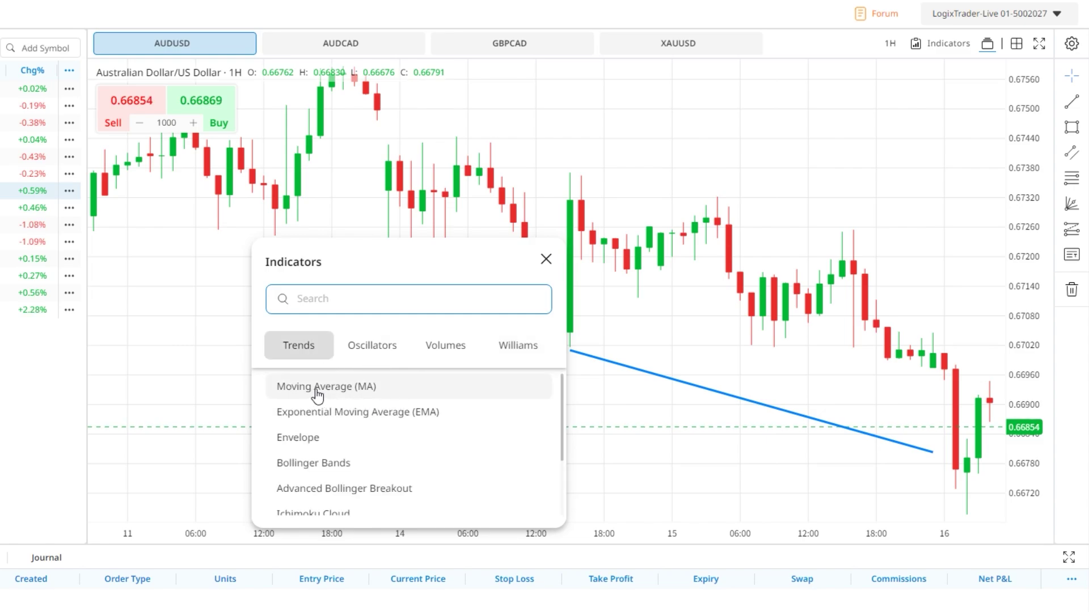
{"action": "left_click", "coordinate": [343, 302]}
{"action": "type", "text": "moving"}
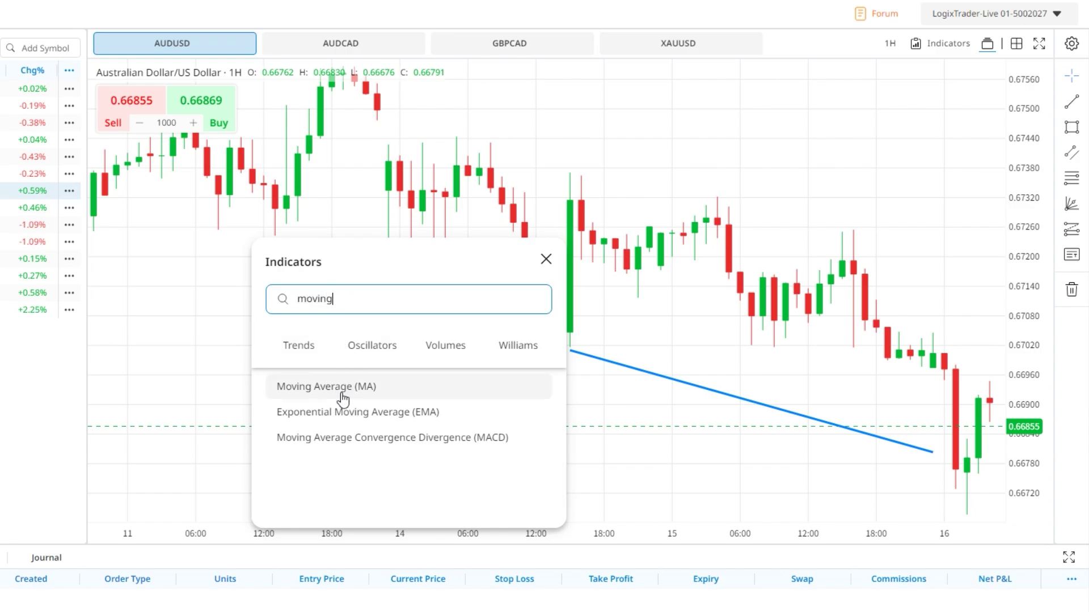
{"action": "left_click", "coordinate": [342, 391]}
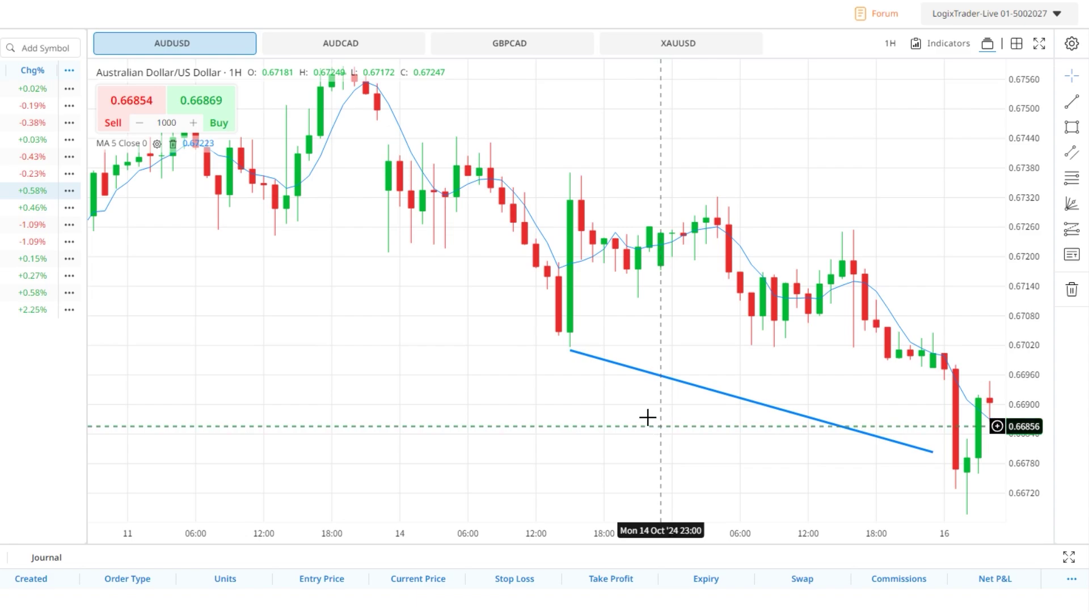
{"action": "left_click_drag", "start_coordinate": [498, 289], "coordinate": [501, 217]}
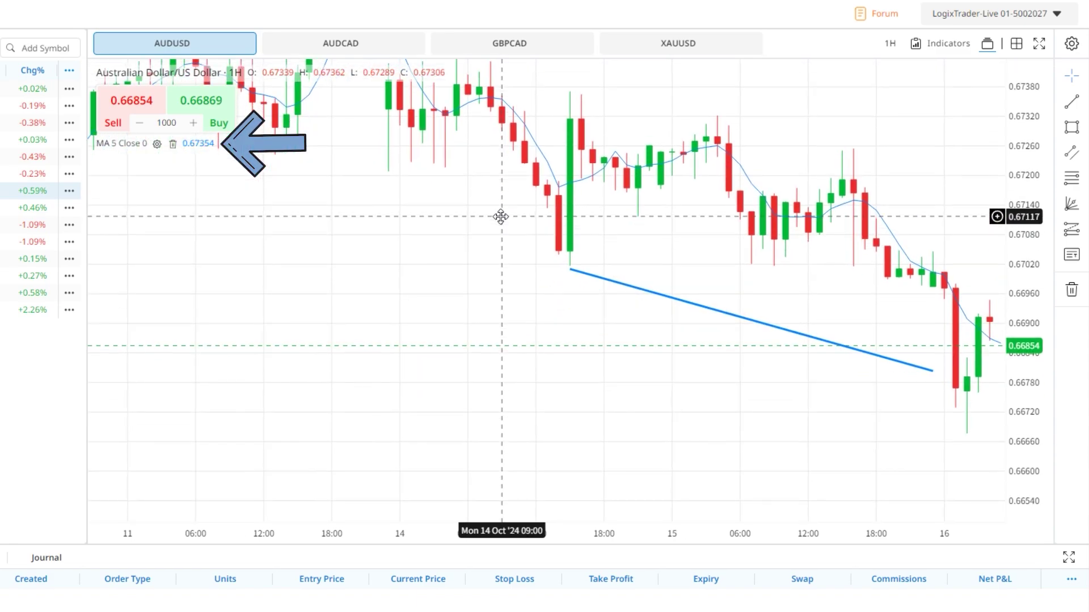
{"action": "left_click", "coordinate": [157, 145]}
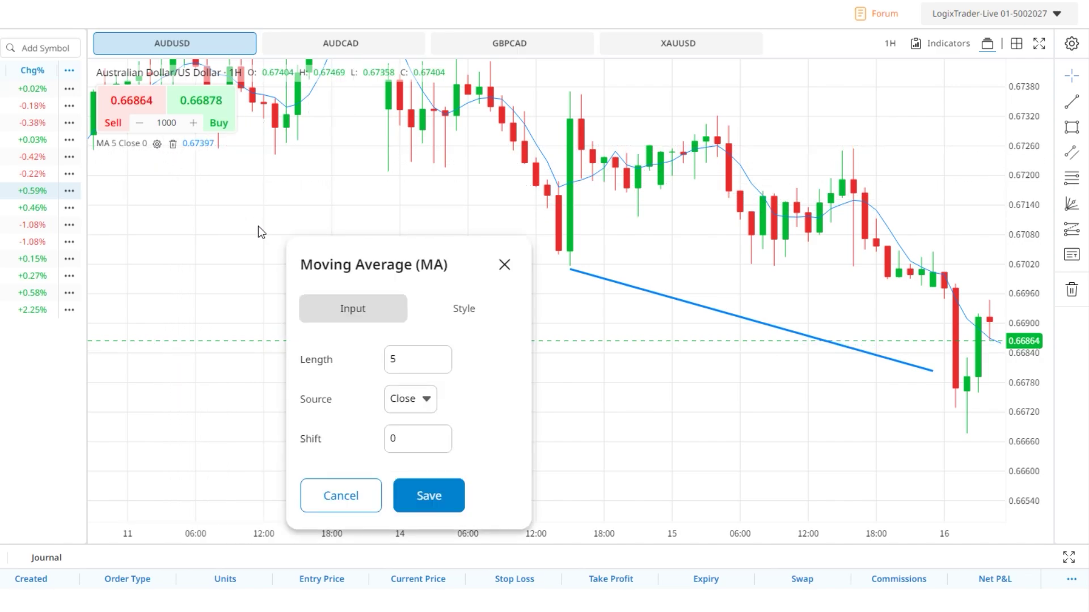
{"action": "left_click", "coordinate": [504, 265]}
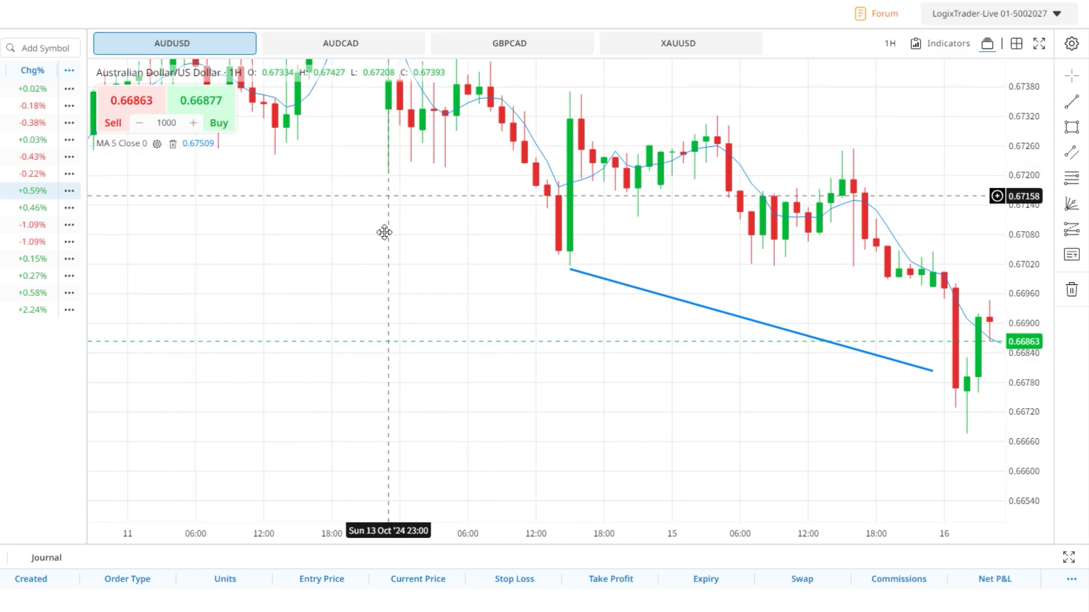
{"action": "left_click_drag", "start_coordinate": [384, 231], "coordinate": [414, 452]}
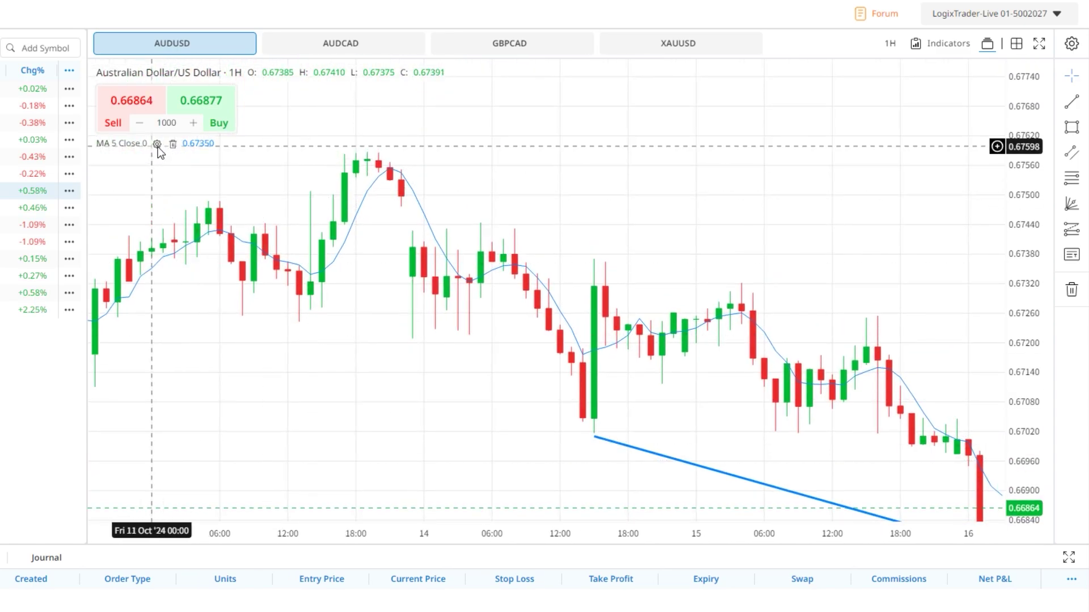
{"action": "left_click", "coordinate": [157, 144]}
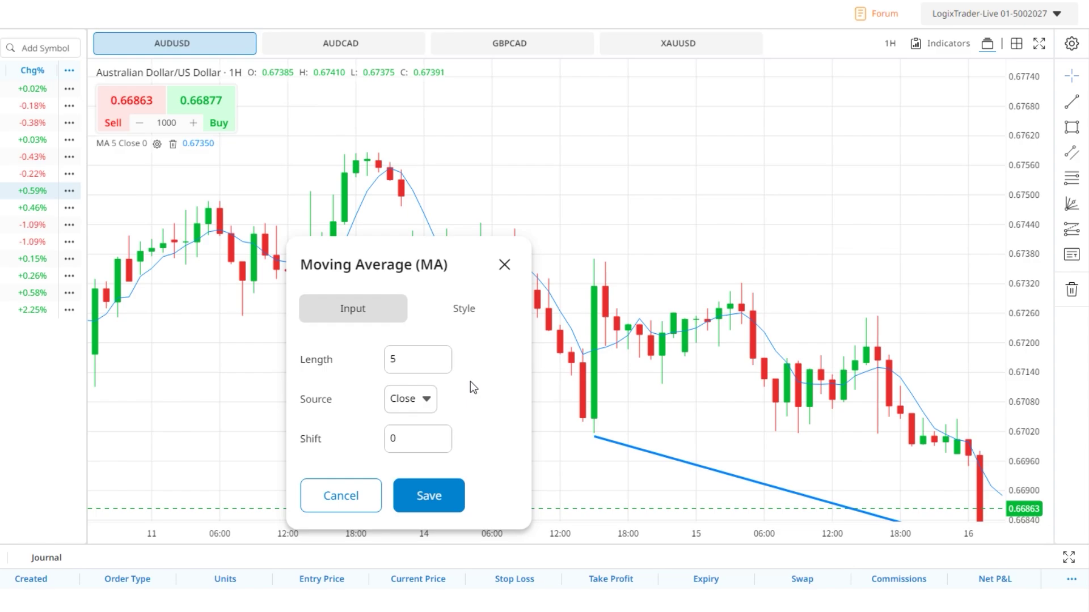
{"action": "left_click", "coordinate": [468, 311]}
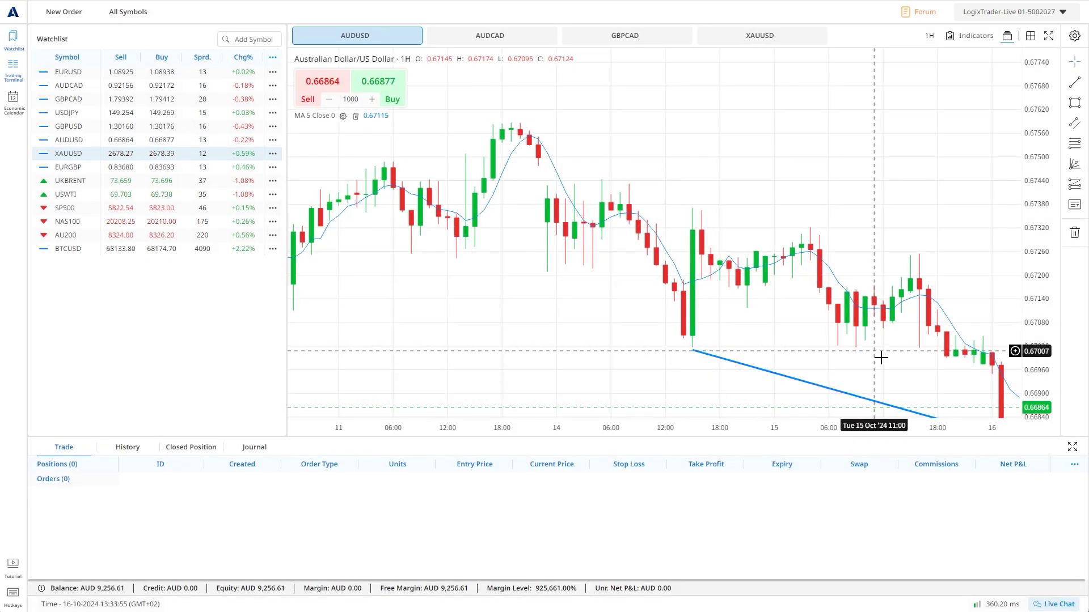
{"action": "left_click_drag", "start_coordinate": [881, 358], "coordinate": [678, 258]}
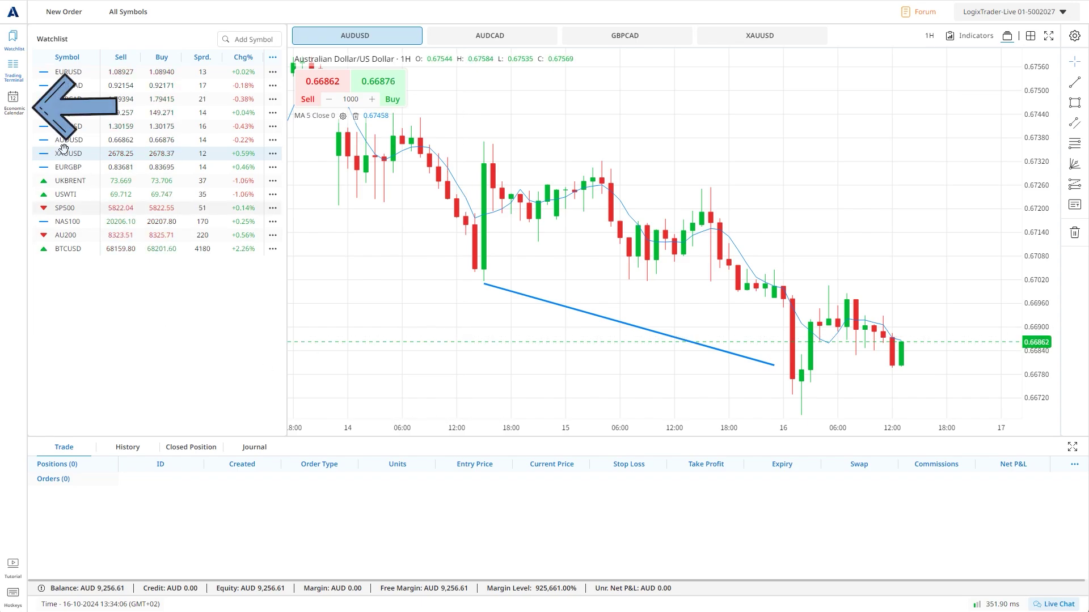
Page the economic calendar forward to Friday 18 October and open its filters.
{"action": "left_click", "coordinate": [16, 121]}
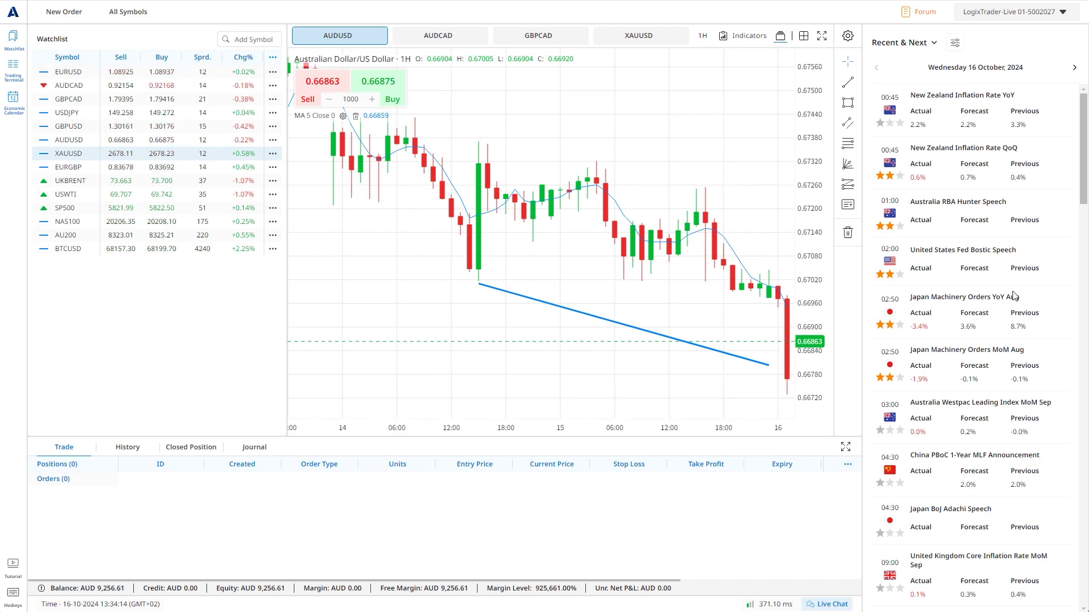
{"action": "left_click_drag", "start_coordinate": [1084, 179], "coordinate": [1080, 385]}
{"action": "scroll", "coordinate": [1079, 385], "scroll_direction": "up", "scroll_amount": 10}
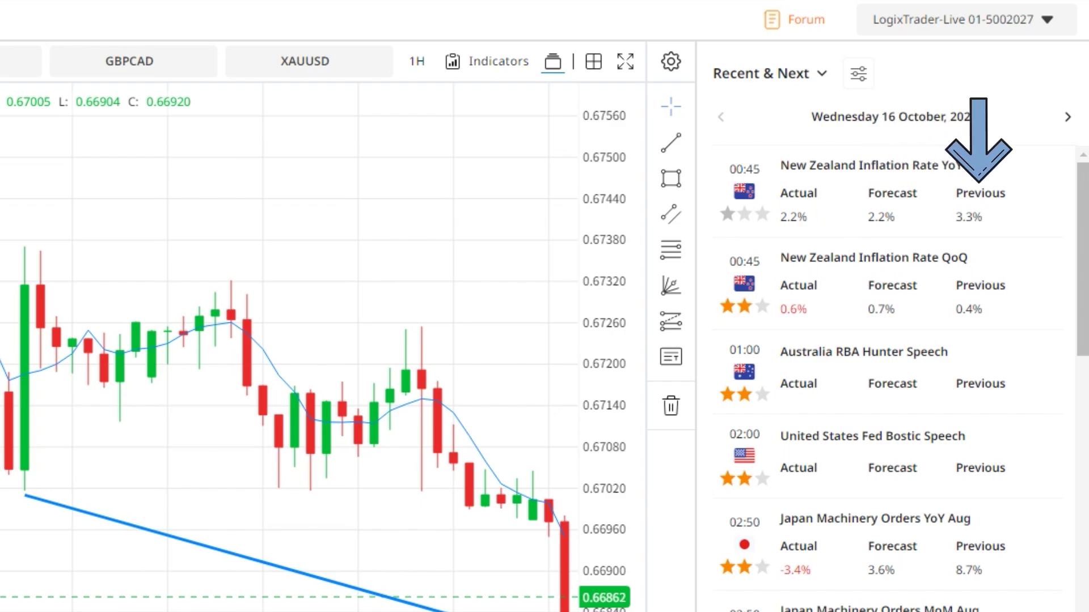
{"action": "left_click", "coordinate": [1068, 118]}
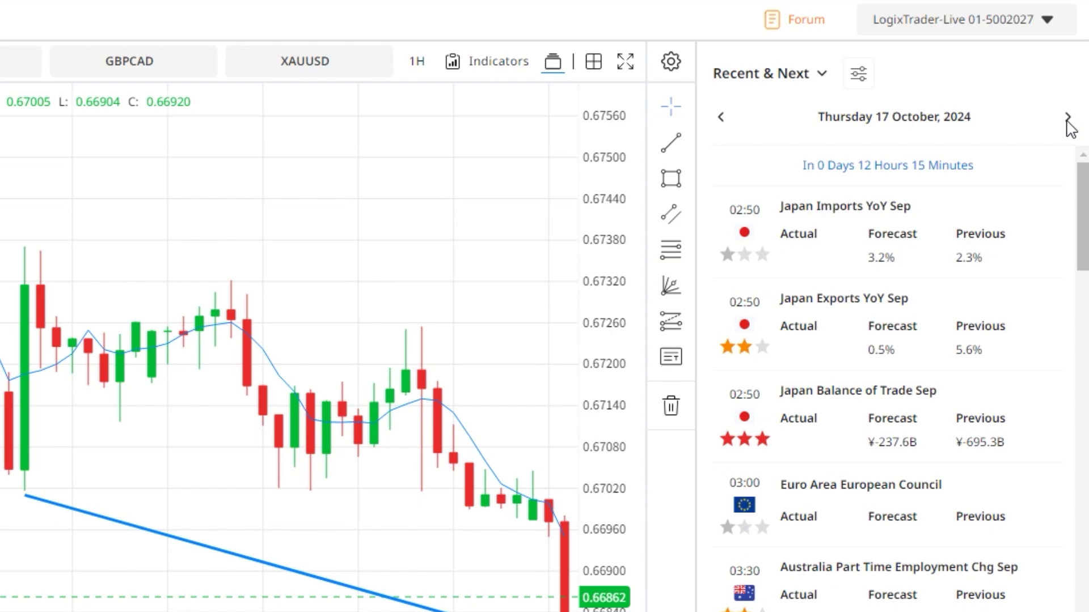
{"action": "left_click", "coordinate": [1067, 118]}
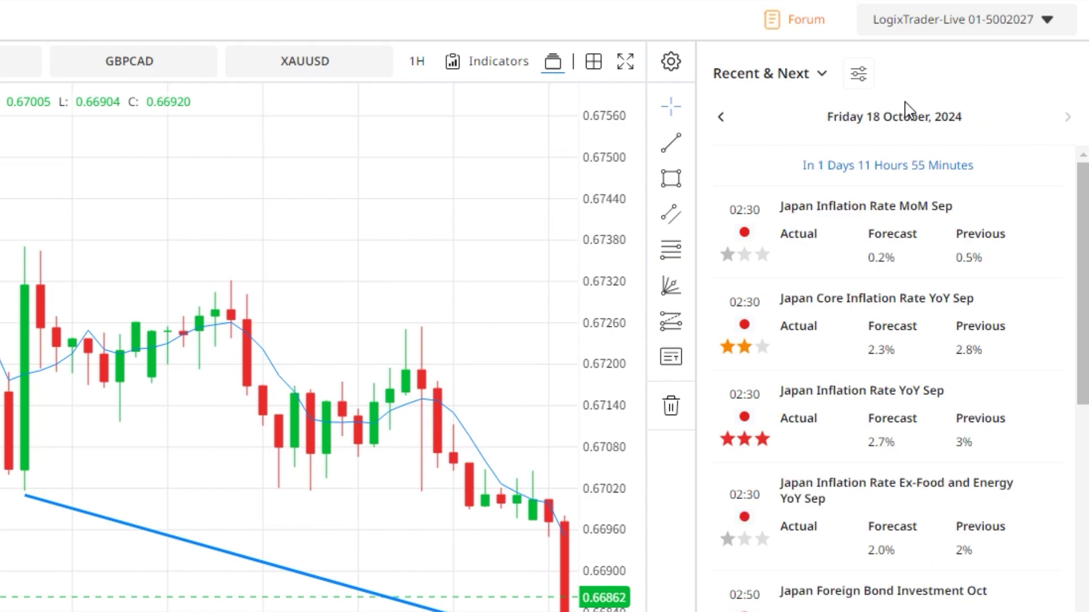
{"action": "left_click", "coordinate": [862, 79]}
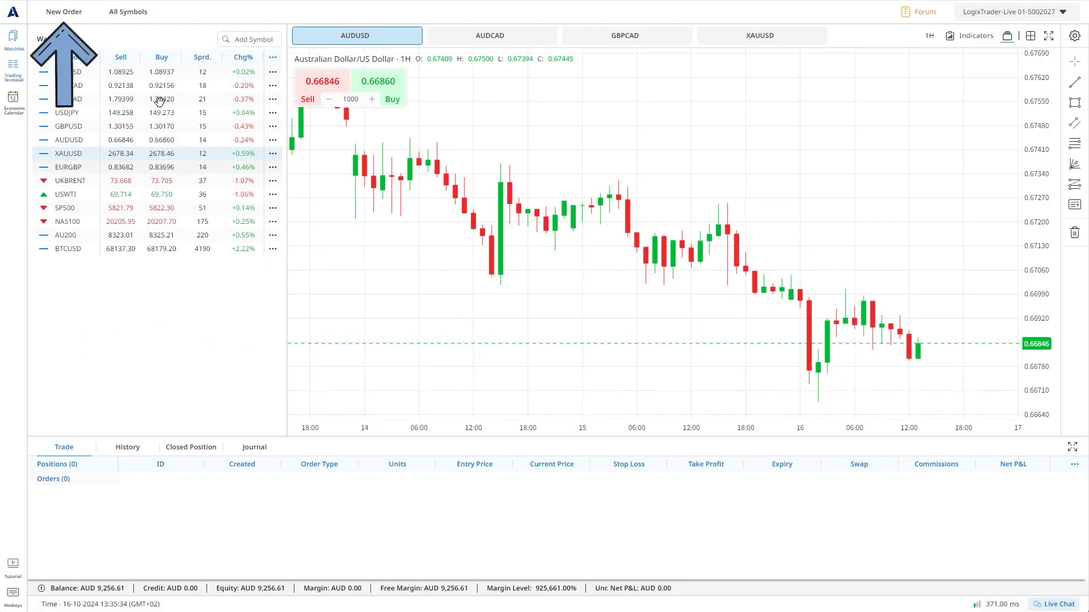
In the new-order form, compare limit and stop order types, then return to a market order.
{"action": "left_click", "coordinate": [71, 21]}
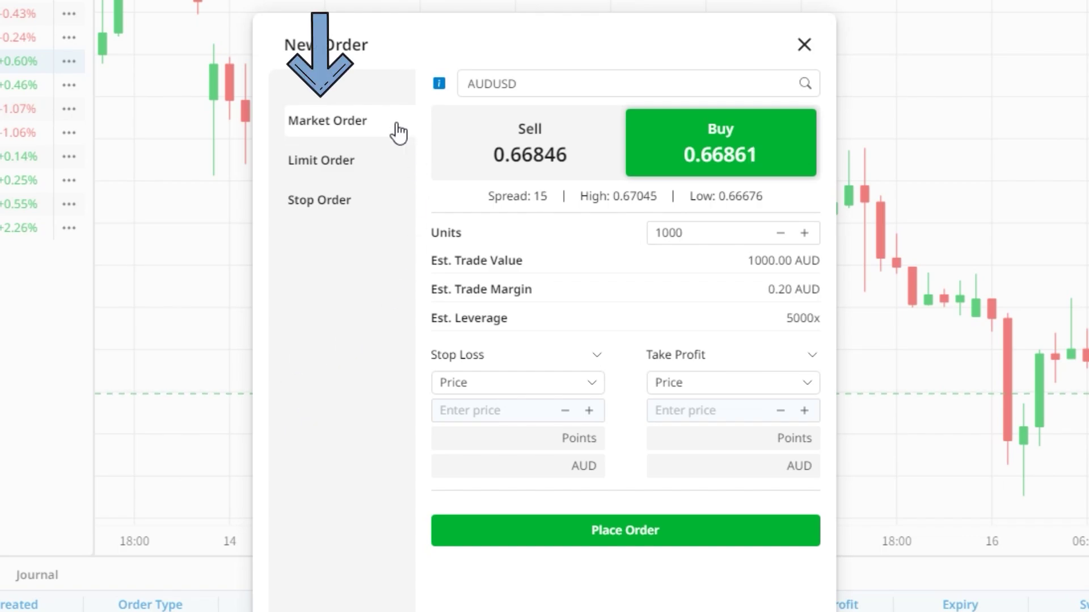
{"action": "left_click", "coordinate": [395, 161]}
{"action": "left_click", "coordinate": [395, 196]}
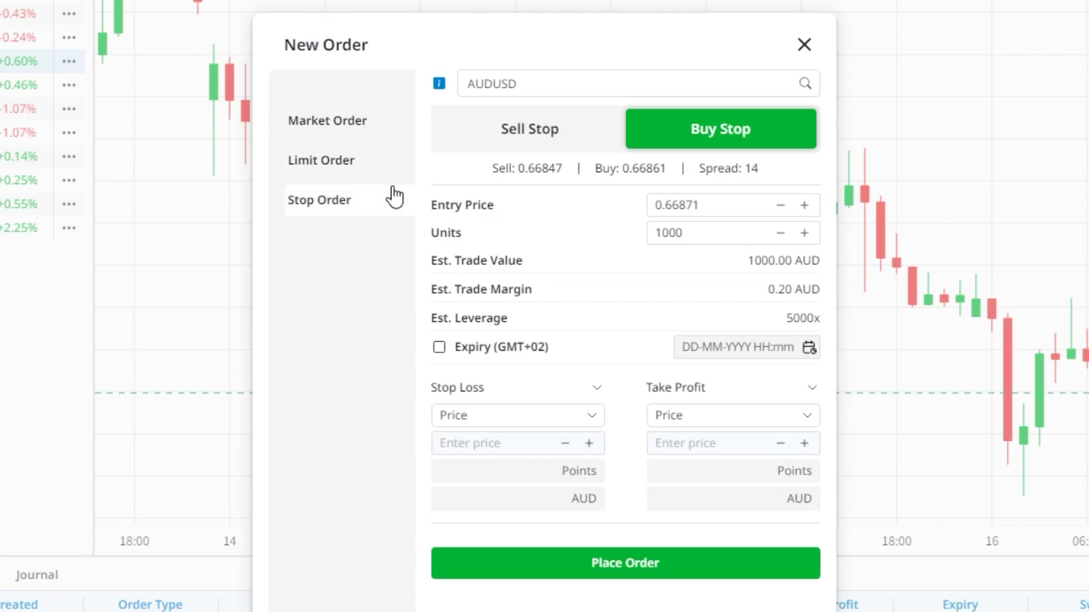
{"action": "left_click", "coordinate": [386, 134]}
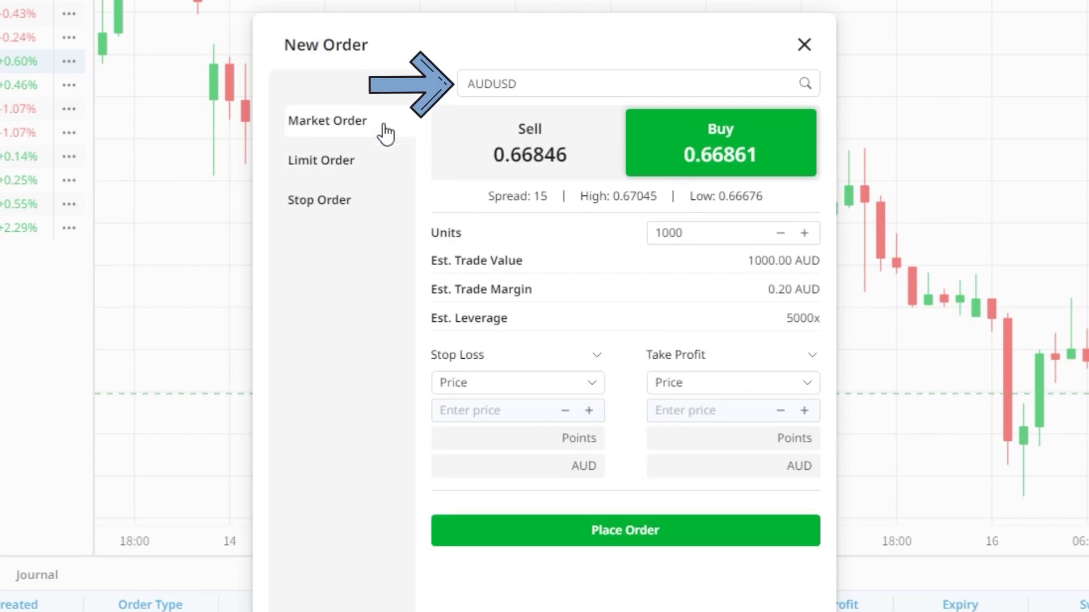
{"action": "left_click", "coordinate": [628, 87]}
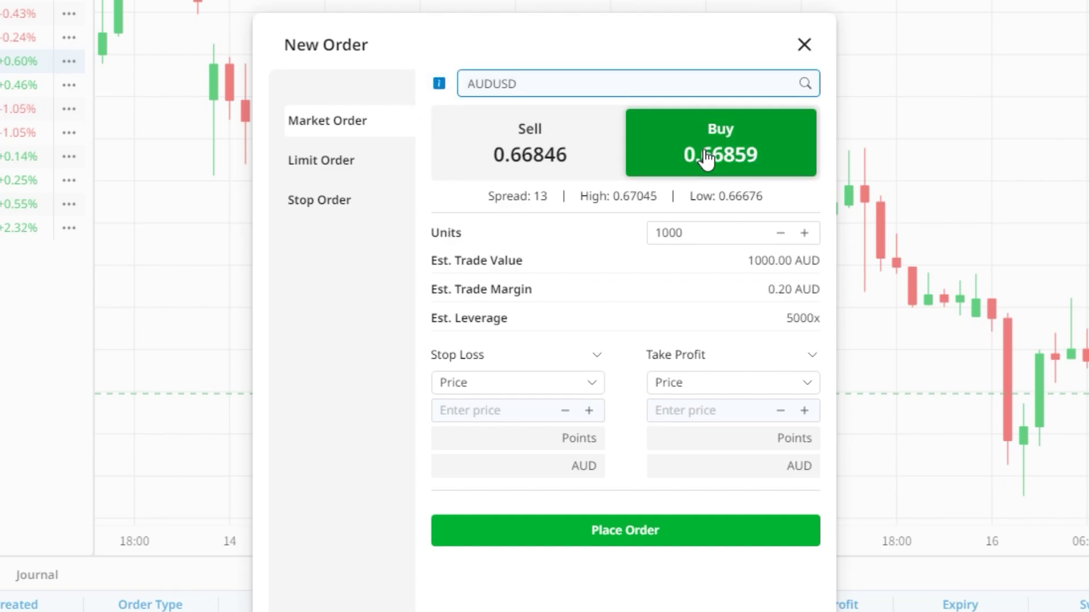
{"action": "left_click", "coordinate": [372, 160]}
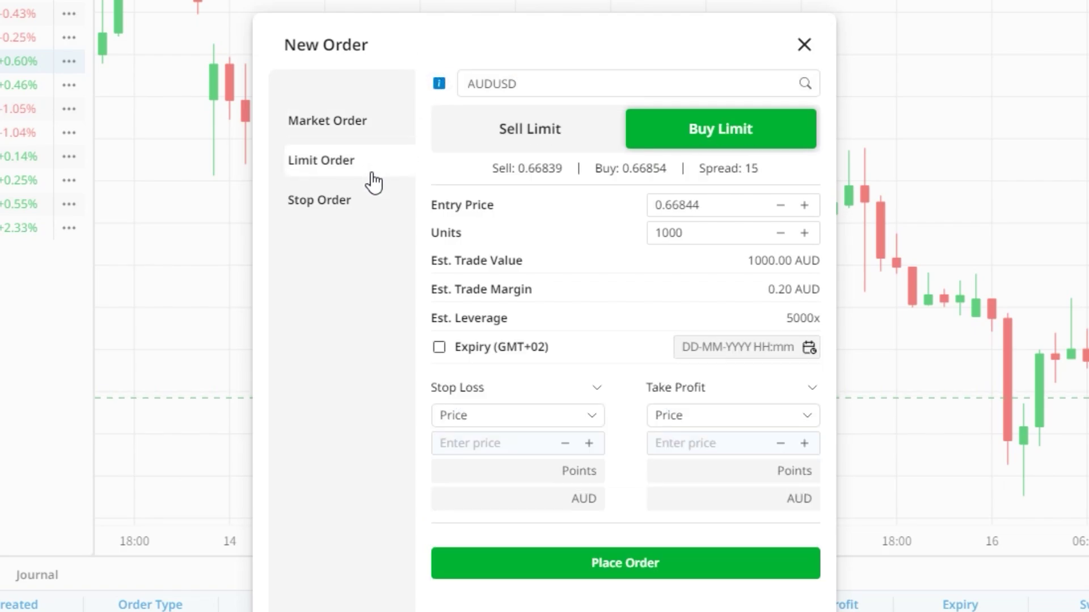
{"action": "left_click", "coordinate": [724, 206]}
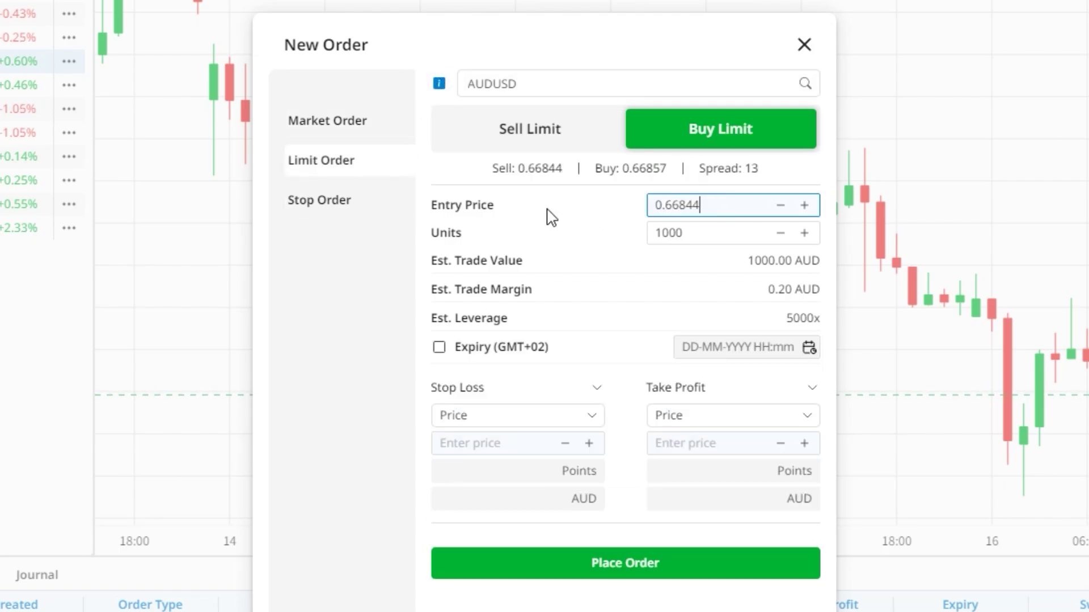
{"action": "left_click", "coordinate": [355, 203]}
{"action": "left_click", "coordinate": [713, 204]}
{"action": "left_click", "coordinate": [375, 126]}
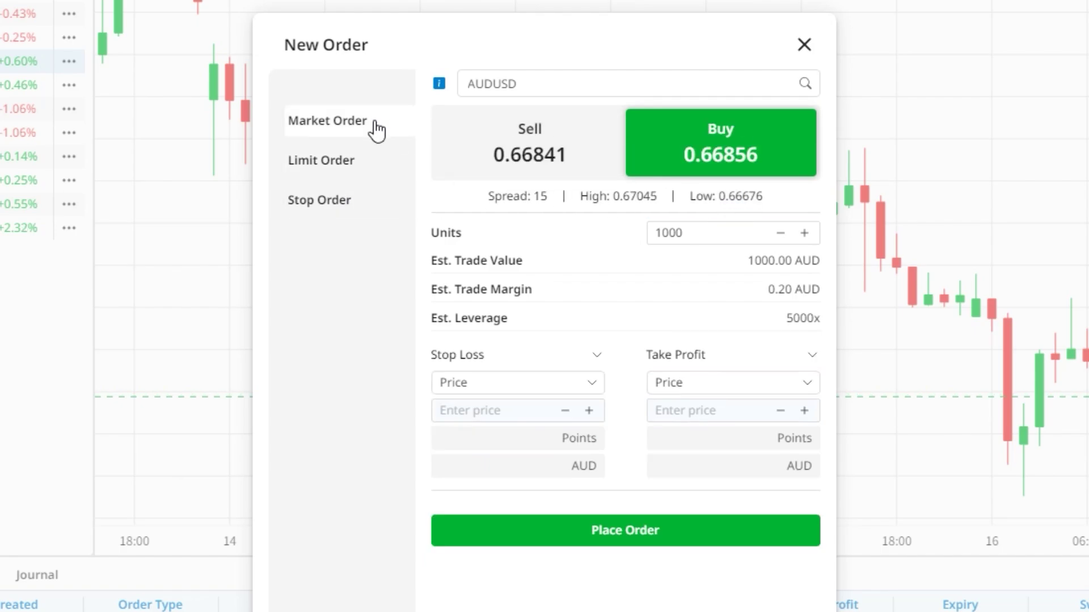
{"action": "left_click", "coordinate": [710, 232]}
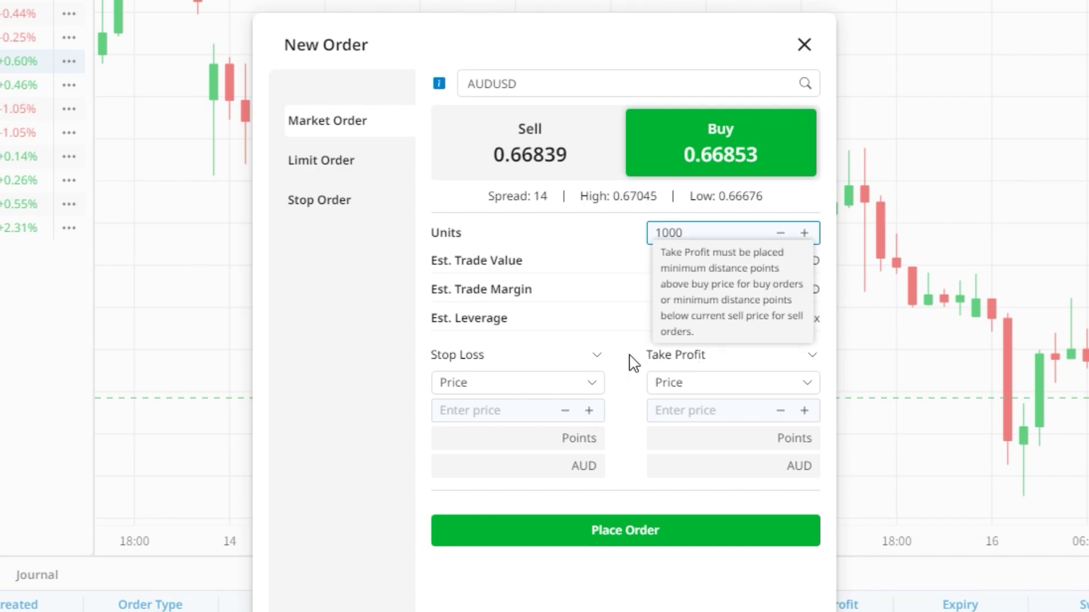
Sell 1,000 AUDUSD units at market, filled at 0.66842, and dismiss the confirmation.
{"action": "mouse_move", "coordinate": [722, 363]}
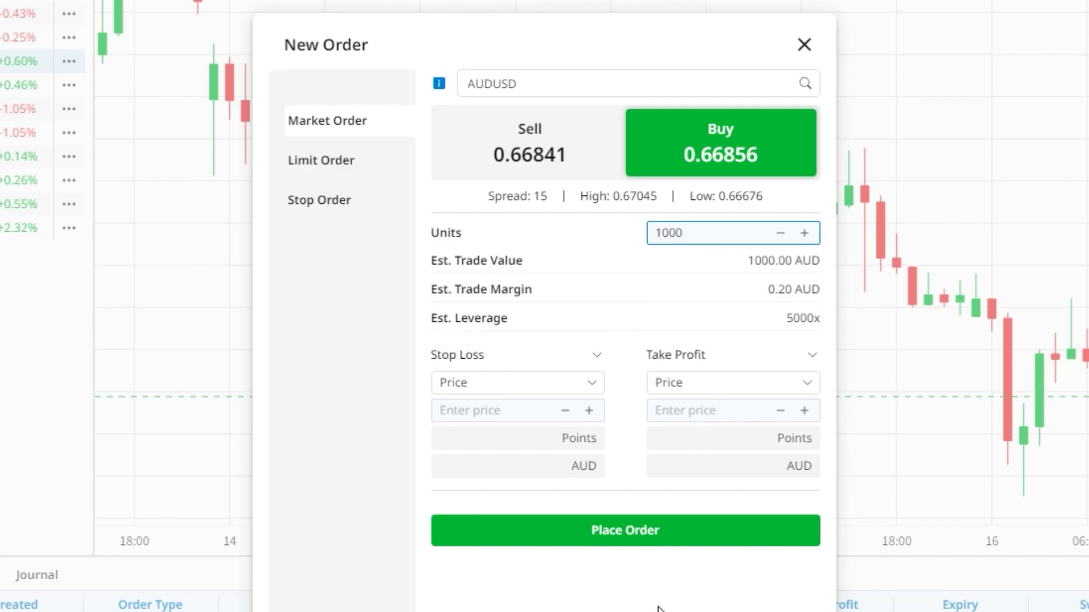
{"action": "left_click", "coordinate": [577, 169]}
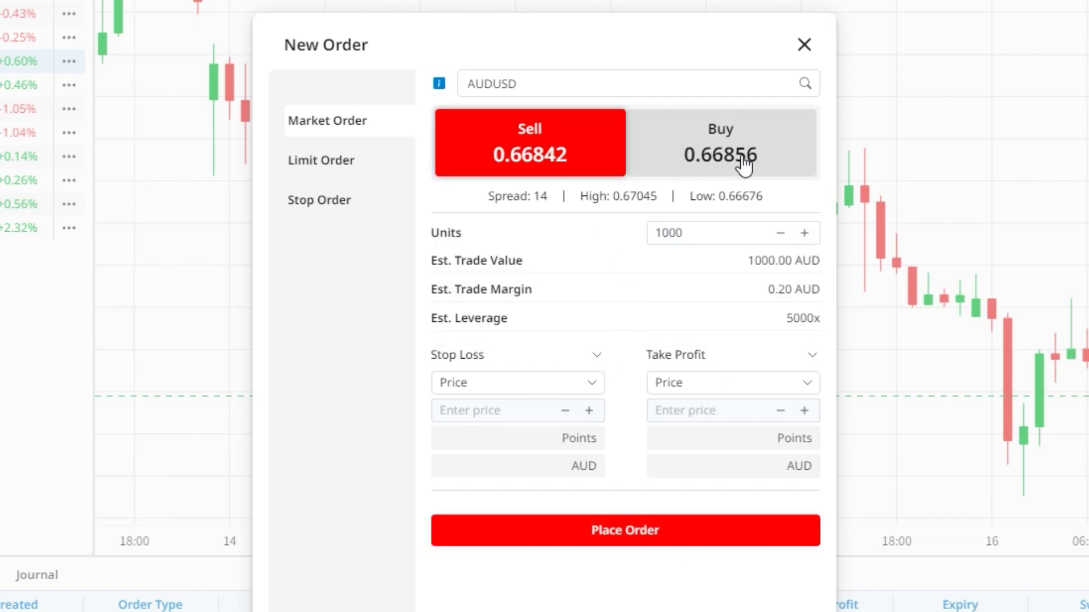
{"action": "left_click", "coordinate": [643, 542]}
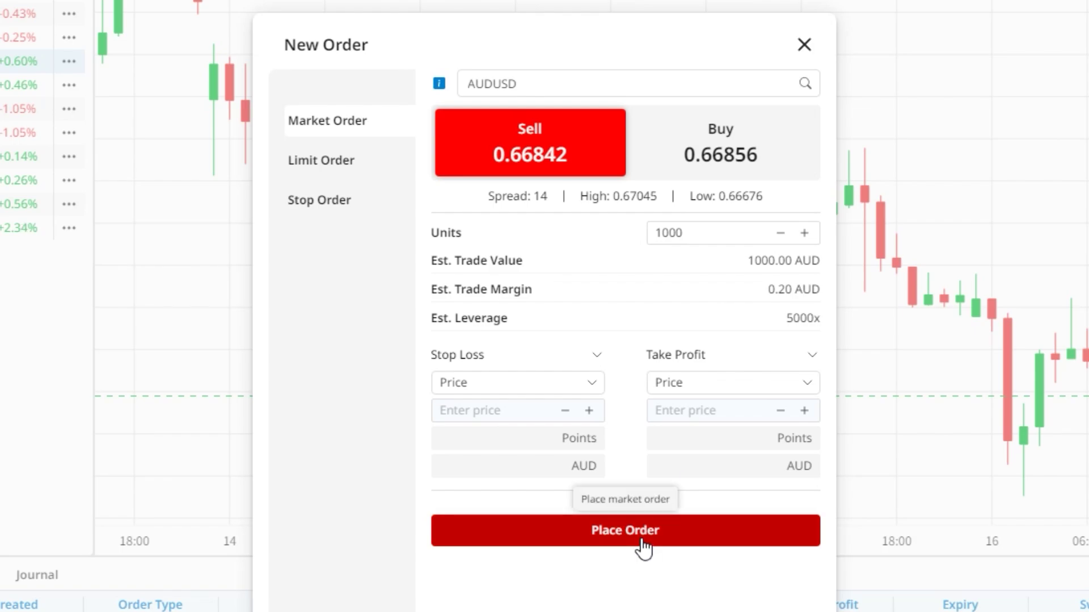
{"action": "left_click", "coordinate": [643, 542]}
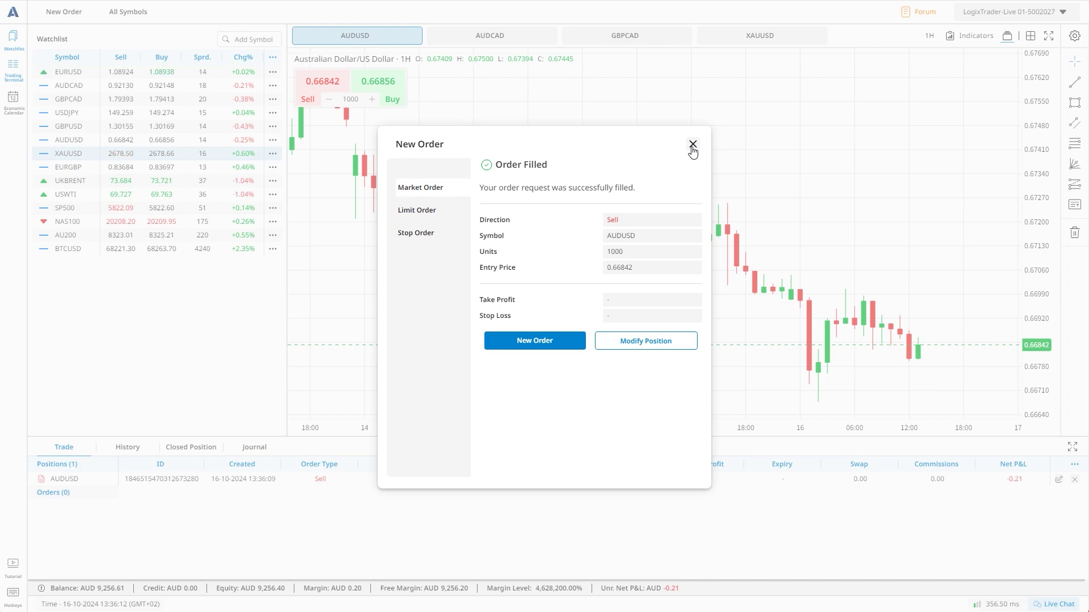
{"action": "left_click", "coordinate": [692, 145]}
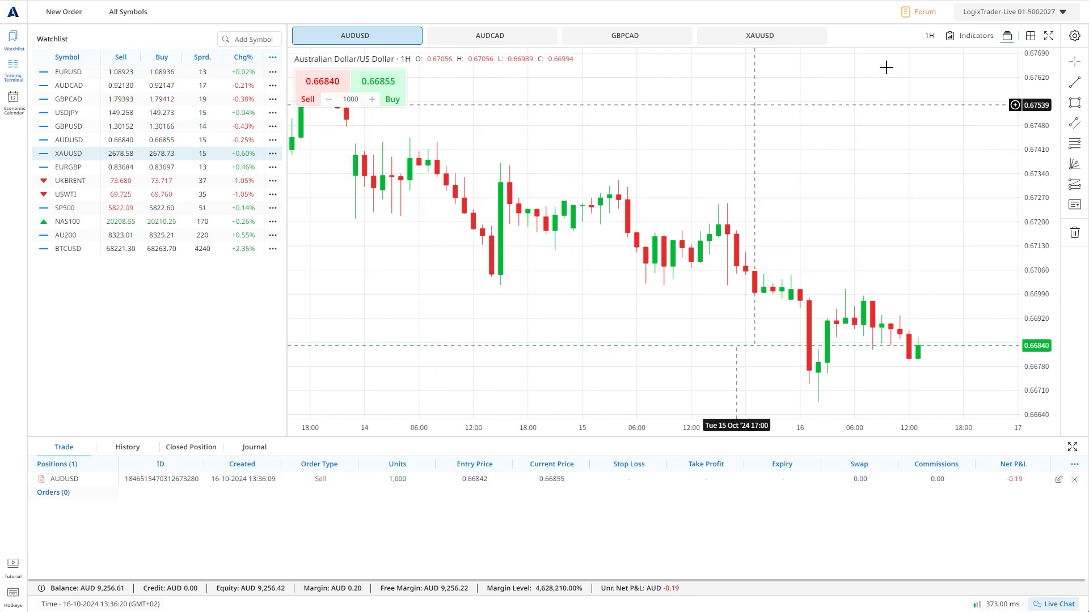
Confirm one-click trading is on, then sell 1000 AUDUSD from the chart, filling at 0.66839.
{"action": "left_click", "coordinate": [1046, 14]}
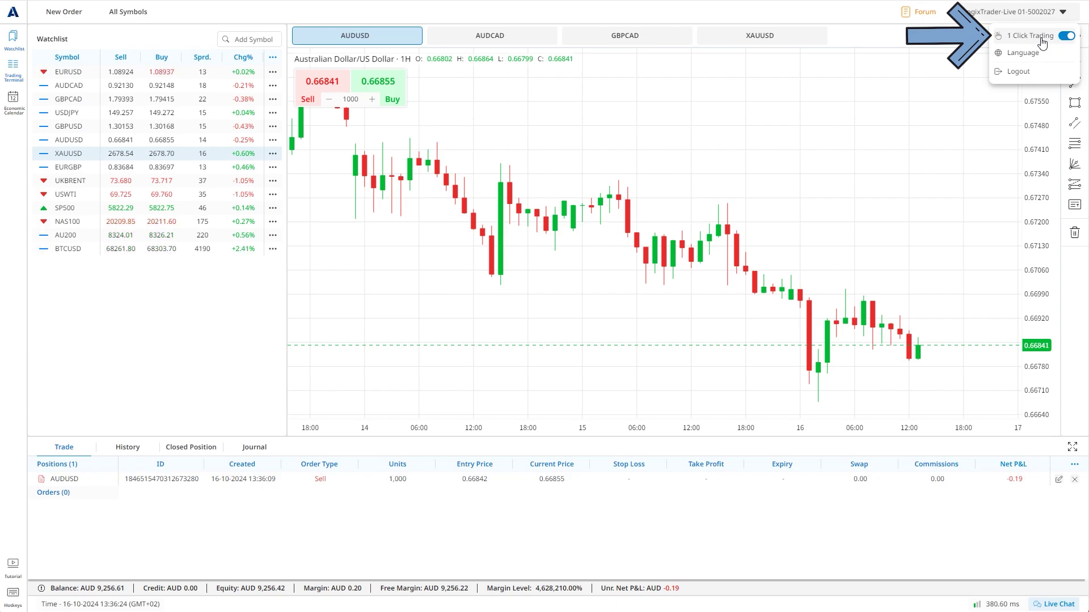
{"action": "left_click", "coordinate": [882, 114]}
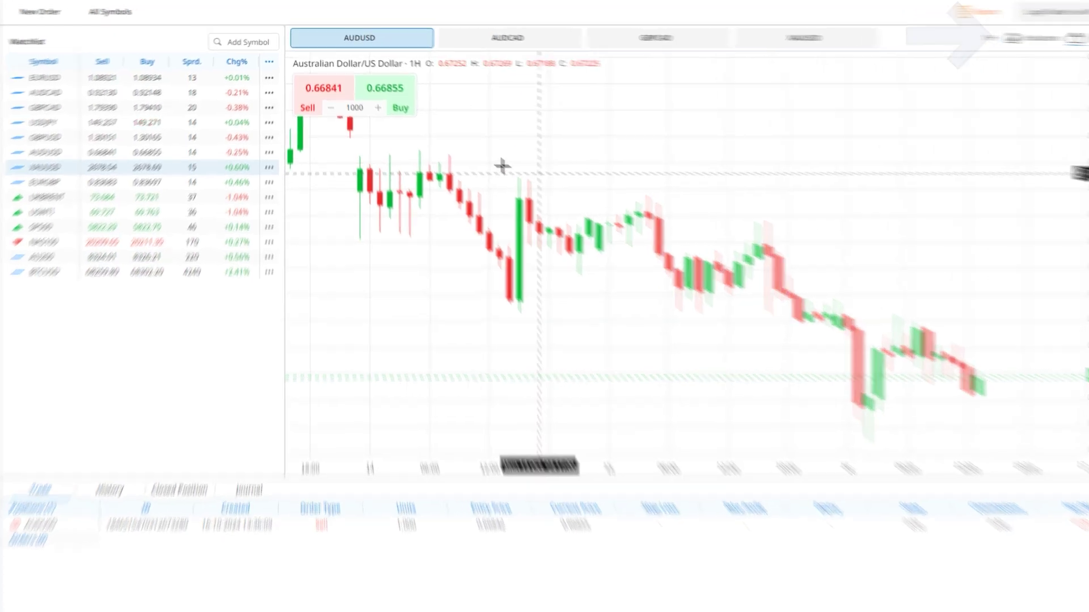
{"action": "left_click", "coordinate": [397, 181]}
{"action": "key", "text": "BackSpace"}
{"action": "key", "text": "BackSpace"}
{"action": "key", "text": "BackSpace"}
{"action": "key", "text": "BackSpace"}
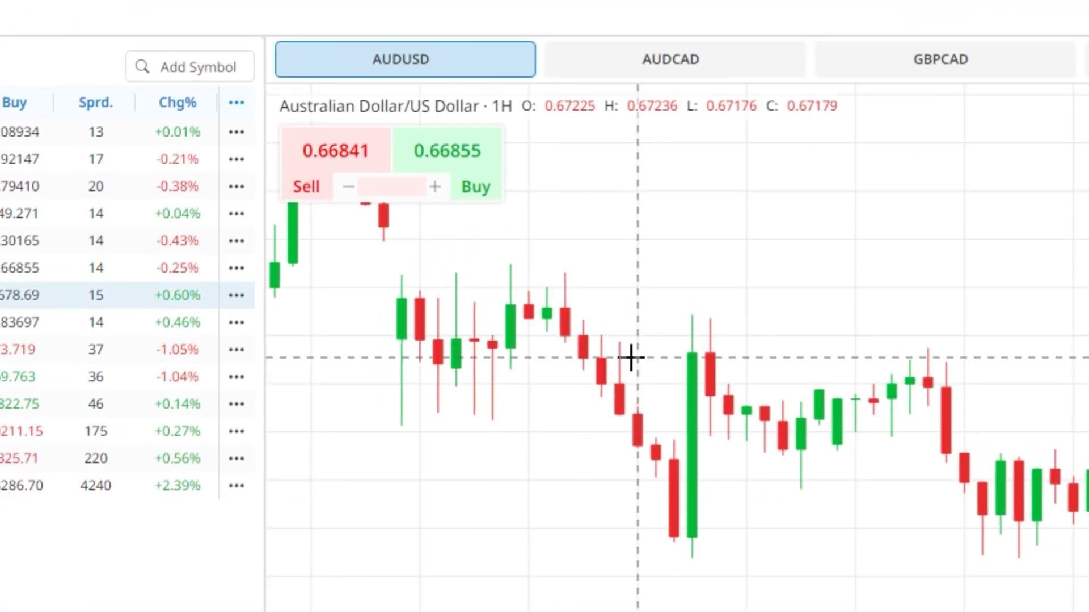
{"action": "type", "text": "1000"}
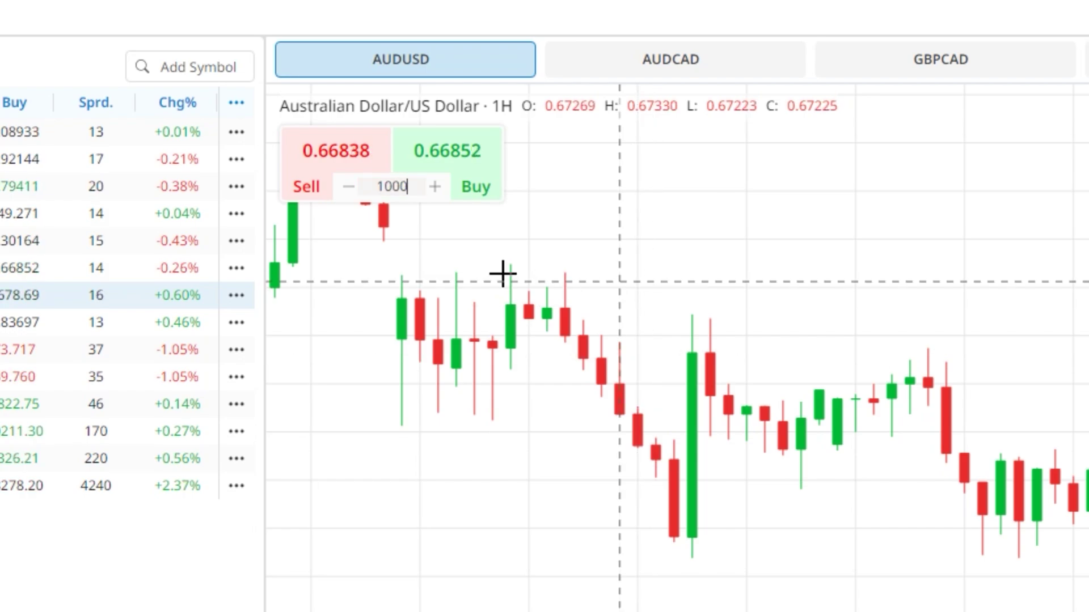
{"action": "left_click", "coordinate": [335, 163]}
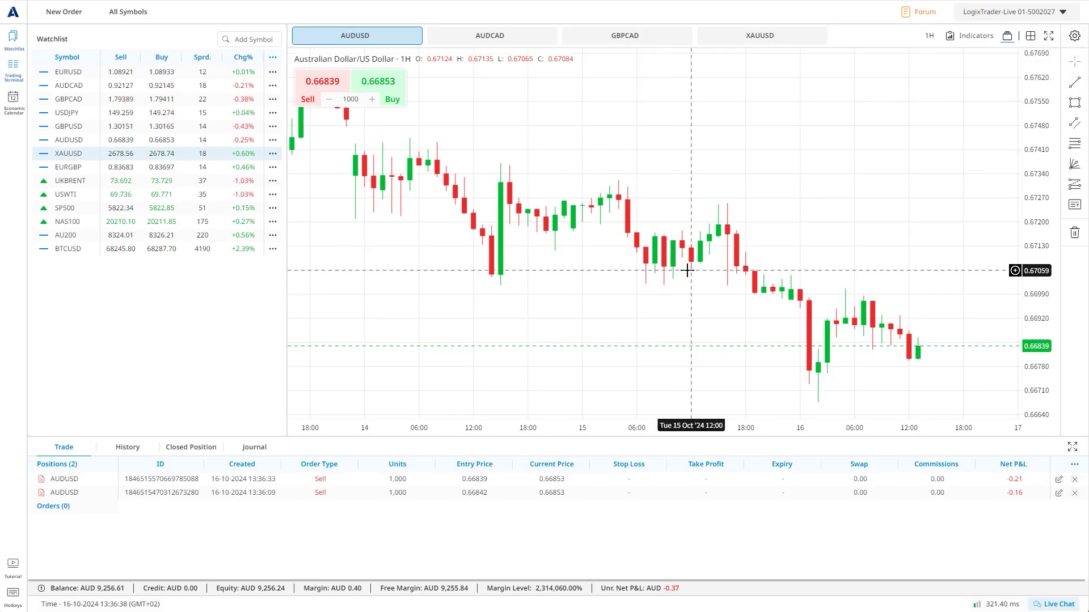
{"action": "left_click", "coordinate": [21, 87]}
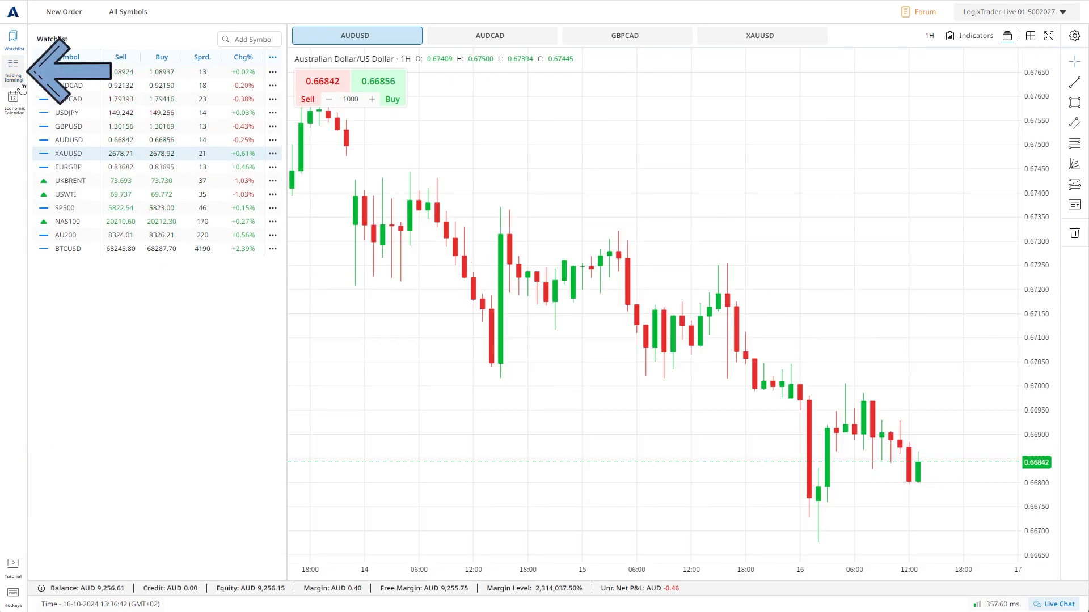
{"action": "left_click", "coordinate": [22, 87]}
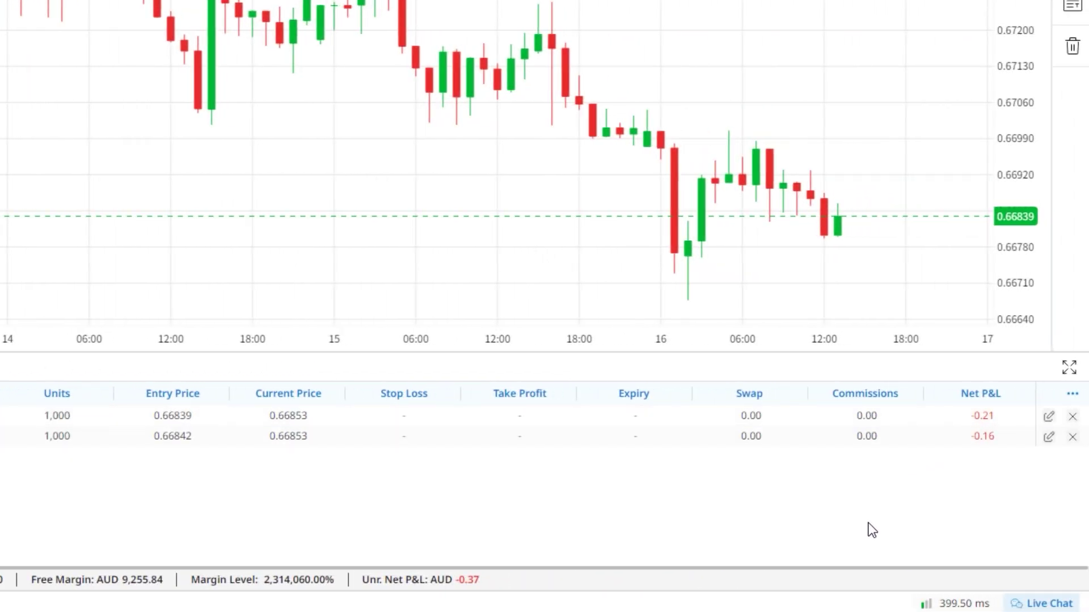
View the Modification window for the 0.66842 sell position and close it unchanged.
{"action": "left_click", "coordinate": [1049, 438]}
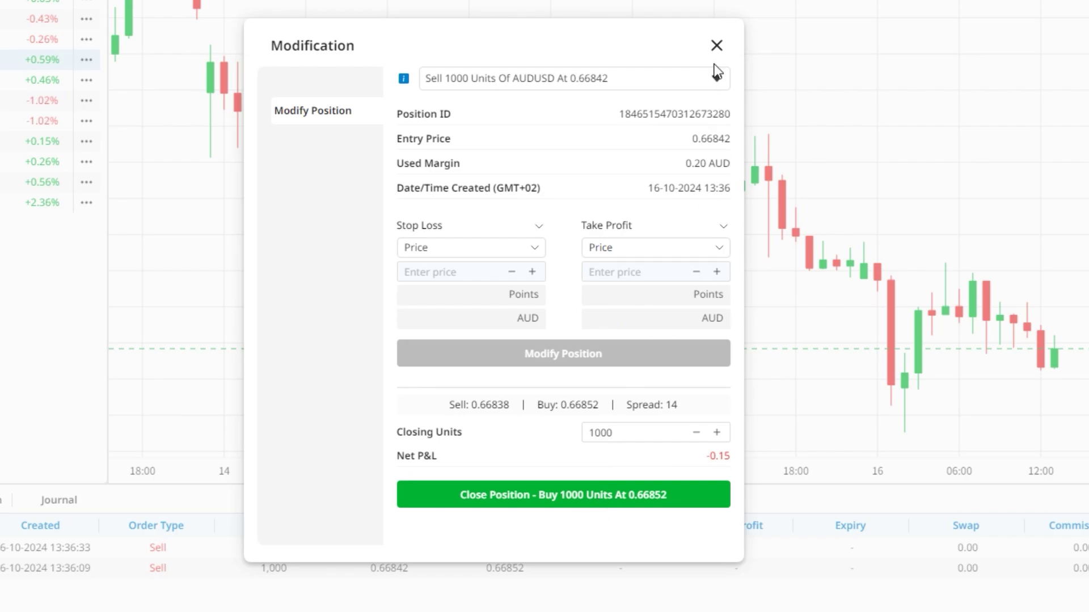
{"action": "left_click", "coordinate": [717, 47]}
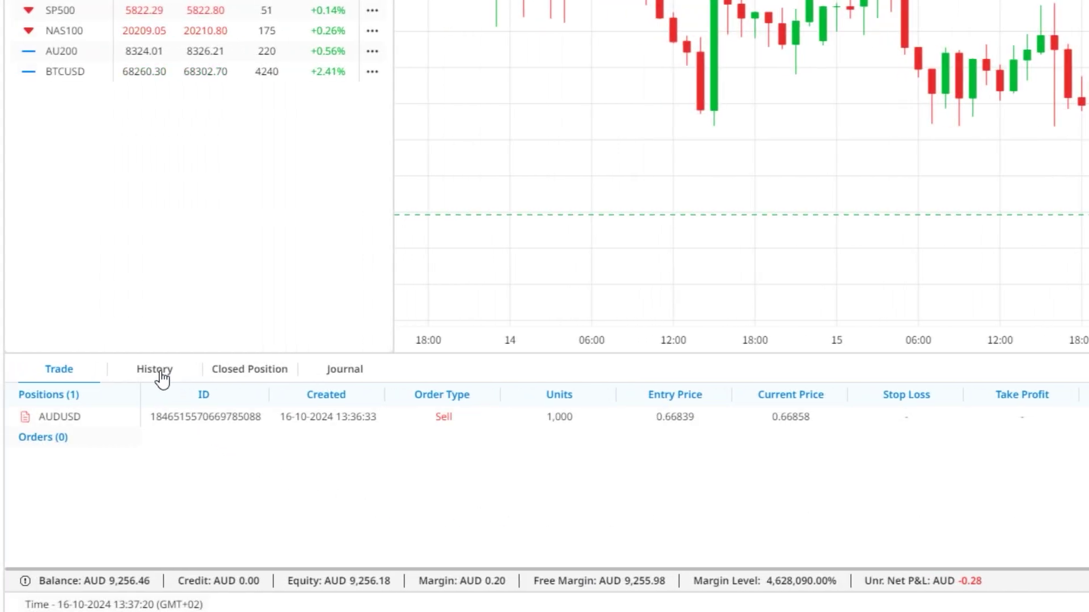
{"action": "left_click", "coordinate": [160, 375]}
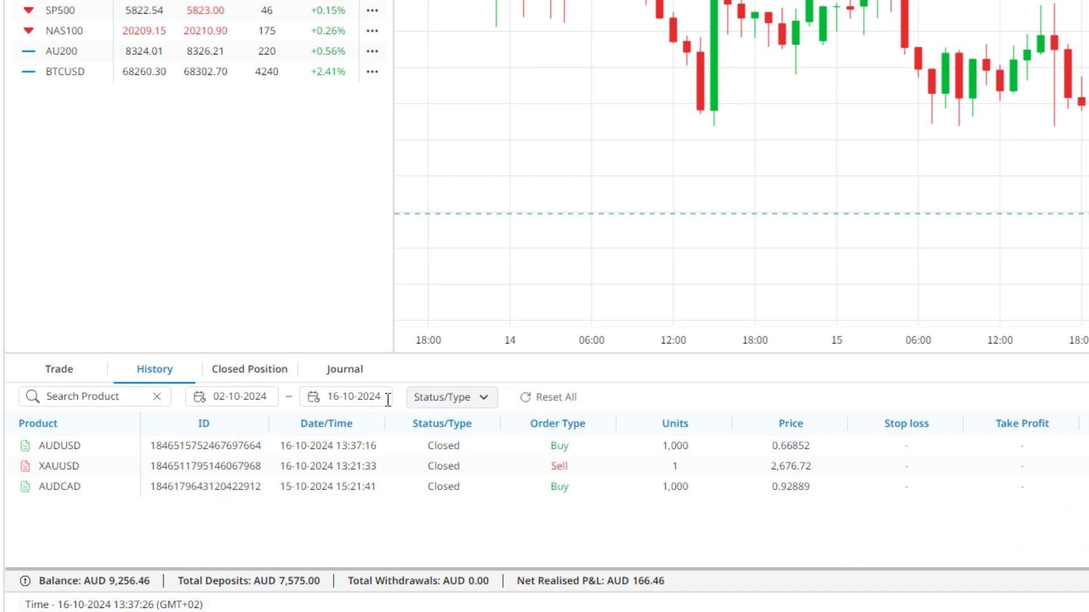
{"action": "left_click", "coordinate": [262, 375]}
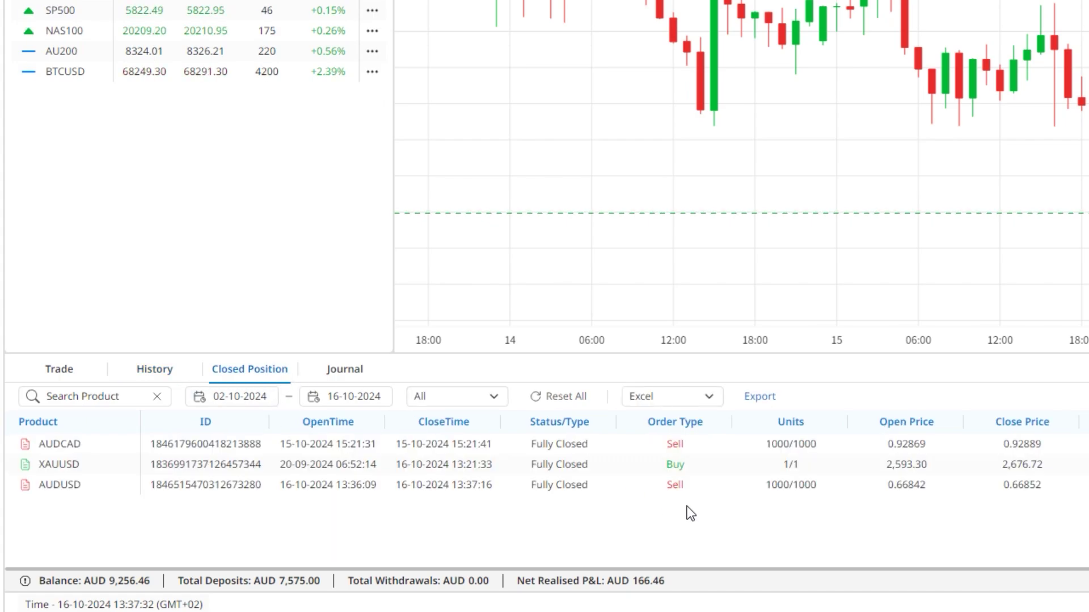
{"action": "left_click", "coordinate": [351, 377]}
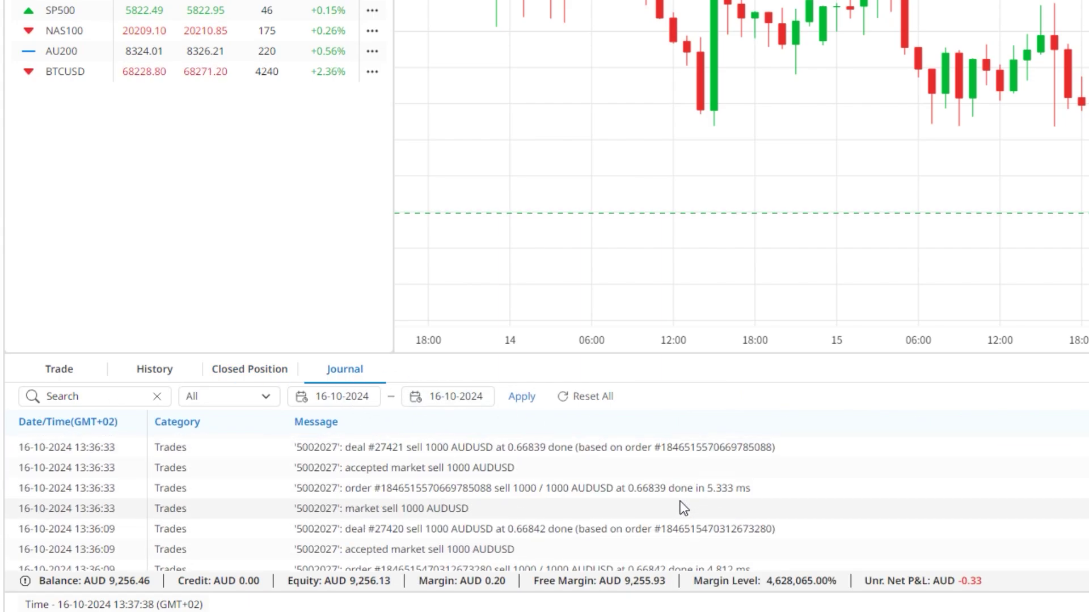
{"action": "scroll", "coordinate": [683, 507], "scroll_direction": "down", "scroll_amount": 3}
{"action": "scroll", "coordinate": [683, 508], "scroll_direction": "up", "scroll_amount": 3}
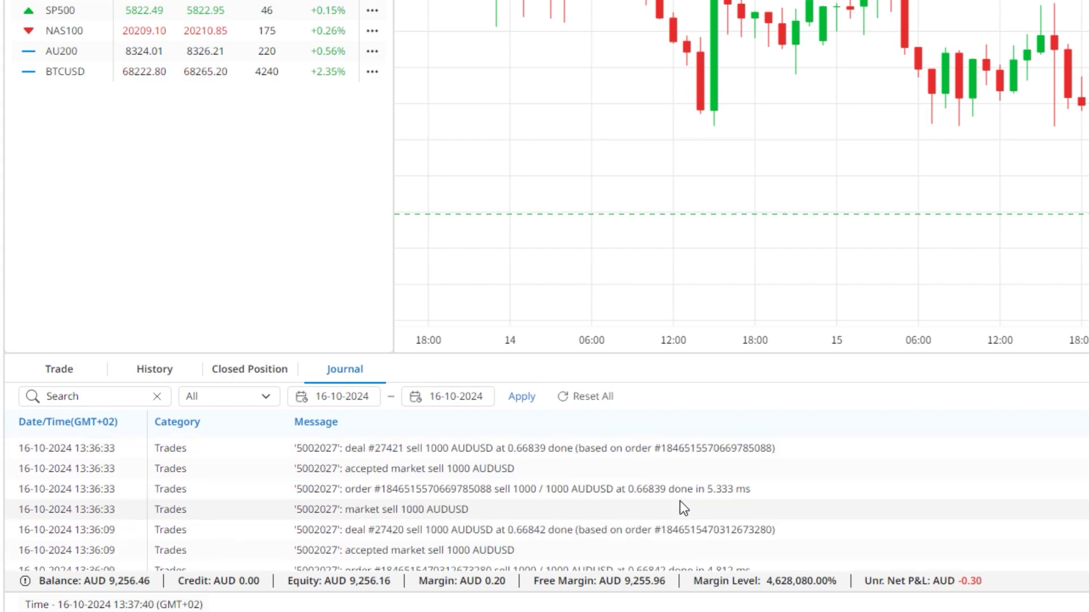
{"action": "scroll", "coordinate": [683, 507], "scroll_direction": "up", "scroll_amount": 2}
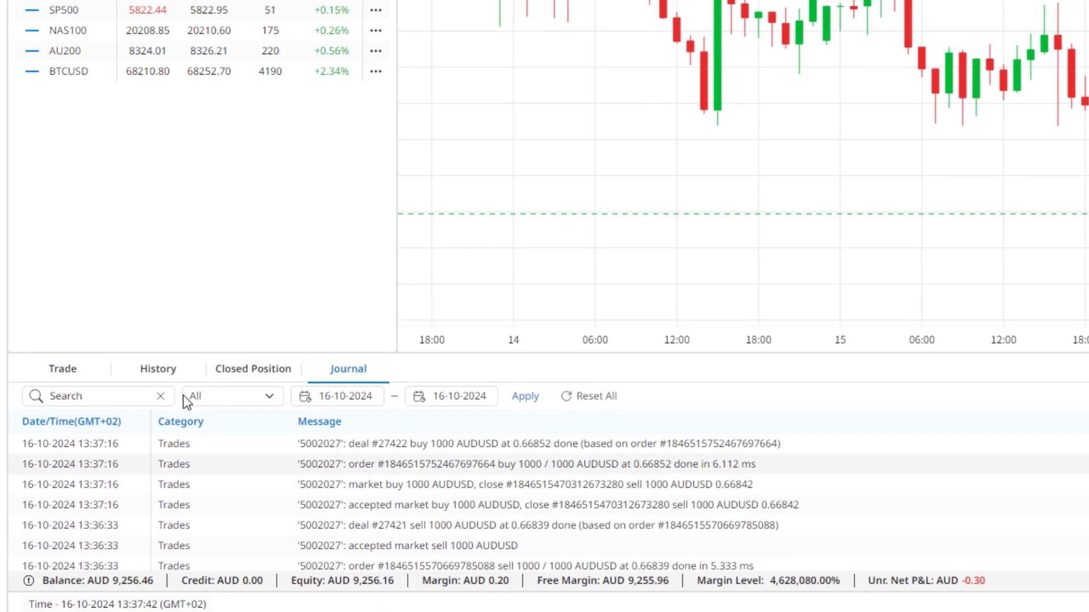
{"action": "left_click", "coordinate": [74, 368]}
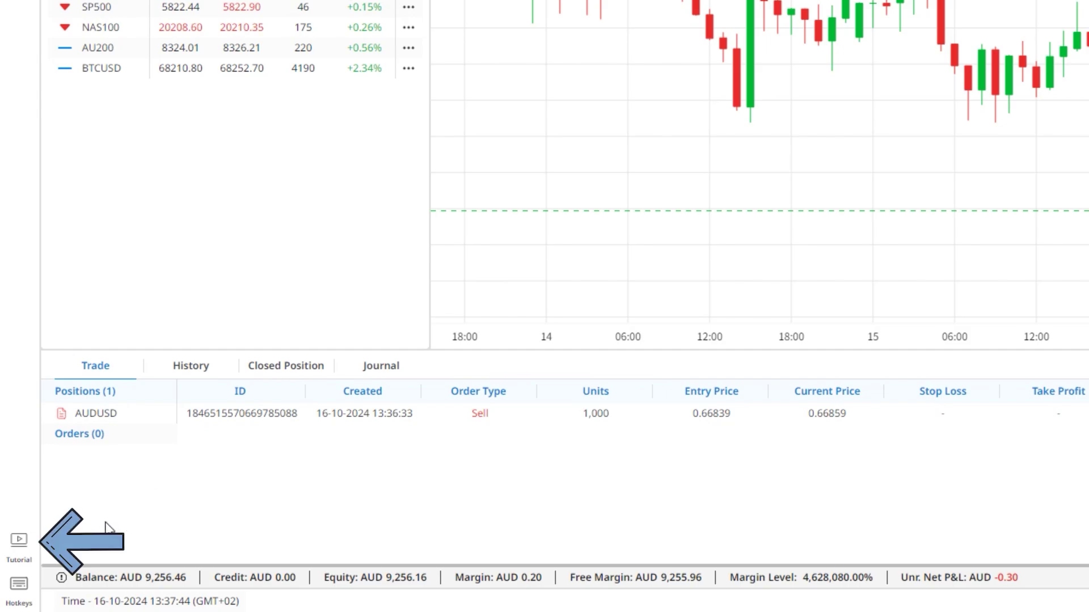
View and dismiss the welcome tutorial videos, then bring up the hotkeys reference.
{"action": "left_click", "coordinate": [21, 567]}
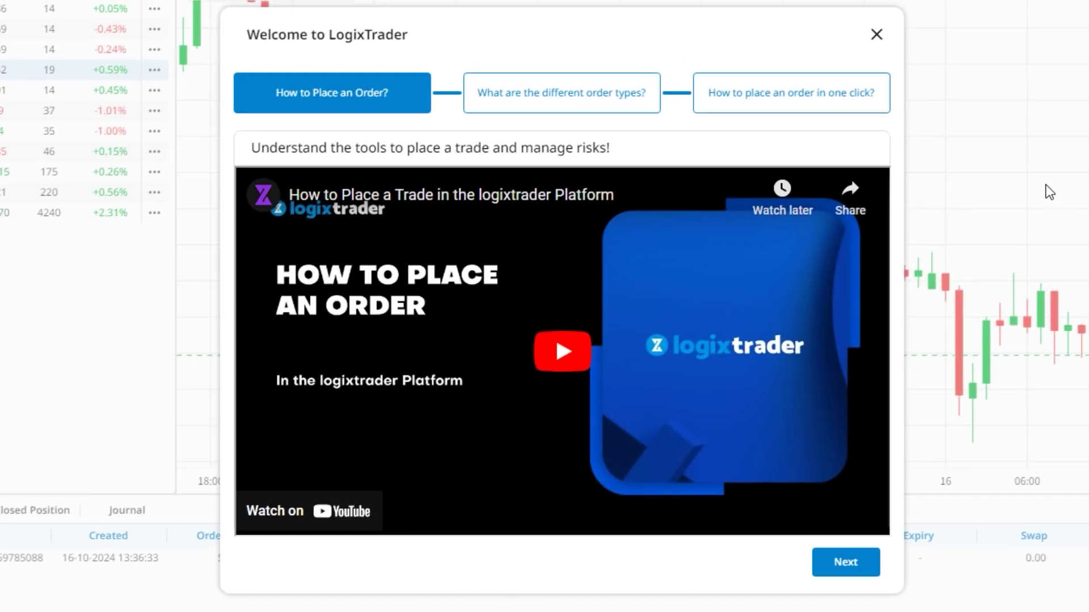
{"action": "left_click", "coordinate": [879, 35]}
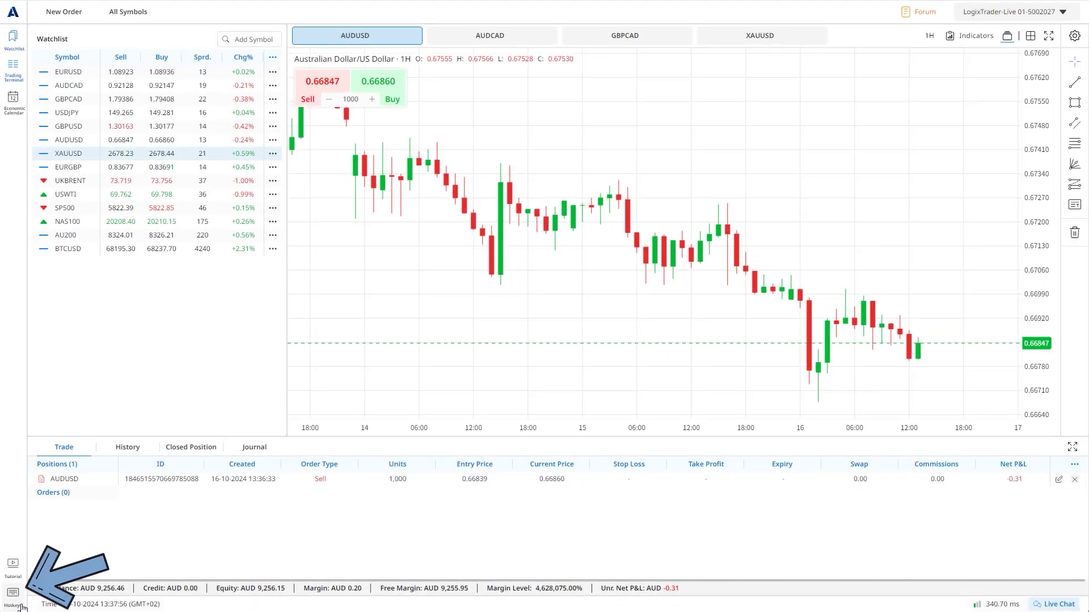
{"action": "left_click", "coordinate": [24, 606]}
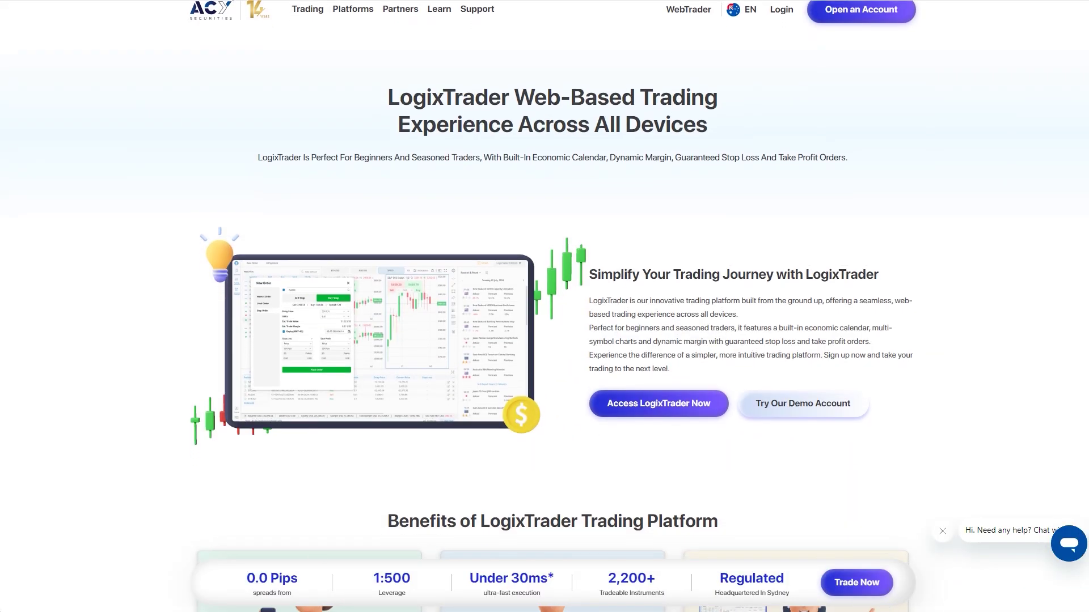
Scroll past the Benefits cards to the Standard ($50 deposit) and ProZero ($200) account terms.
{"action": "scroll", "coordinate": [544, 306], "scroll_direction": "down", "scroll_amount": 3}
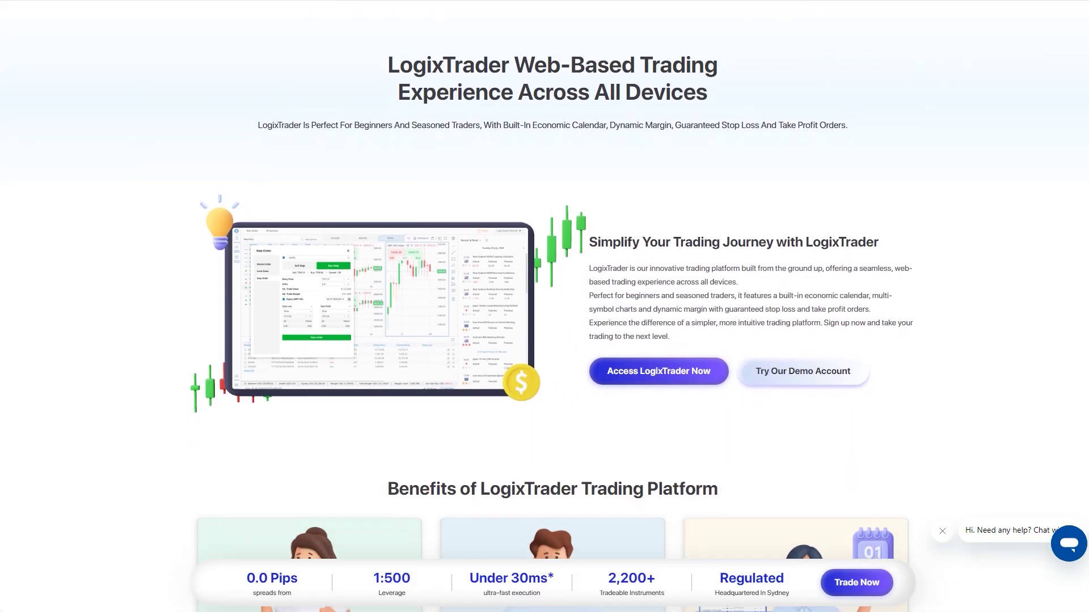
{"action": "scroll", "coordinate": [545, 306], "scroll_direction": "down", "scroll_amount": 4}
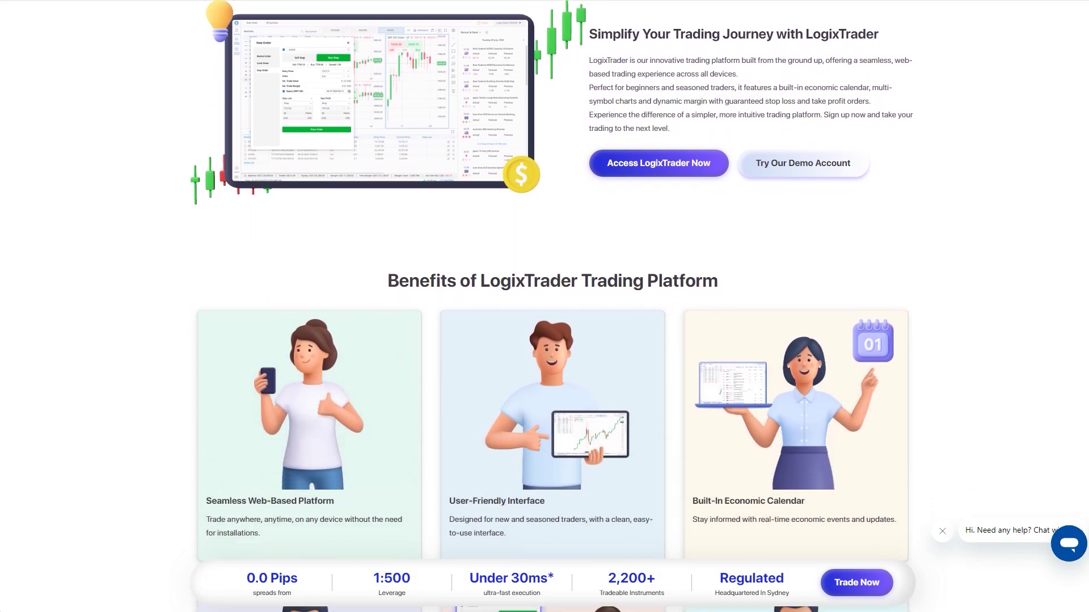
{"action": "scroll", "coordinate": [545, 307], "scroll_direction": "down", "scroll_amount": 4}
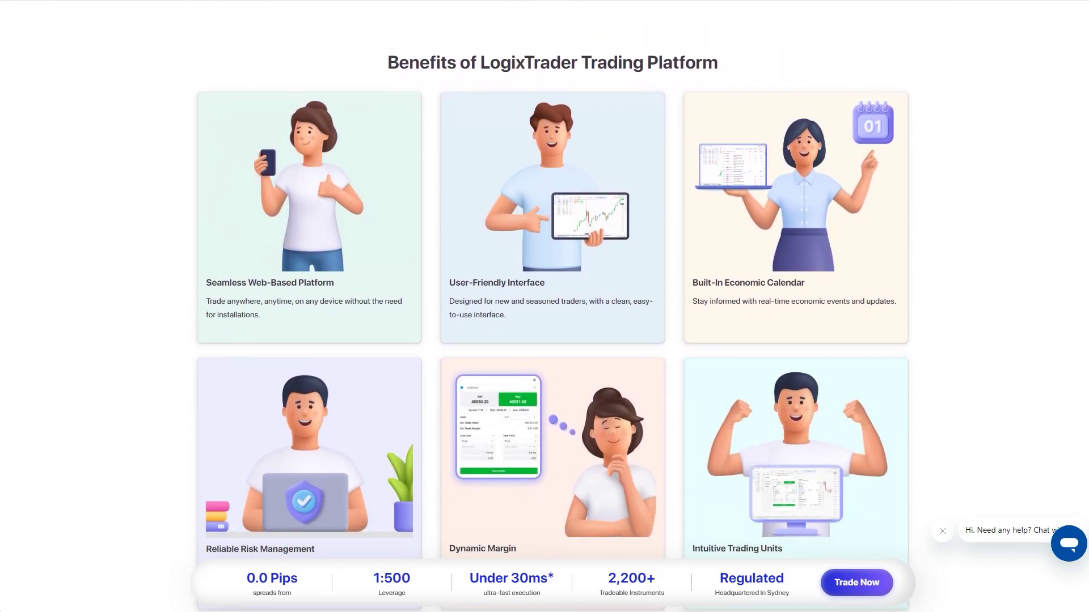
{"action": "scroll", "coordinate": [544, 306], "scroll_direction": "down", "scroll_amount": 4}
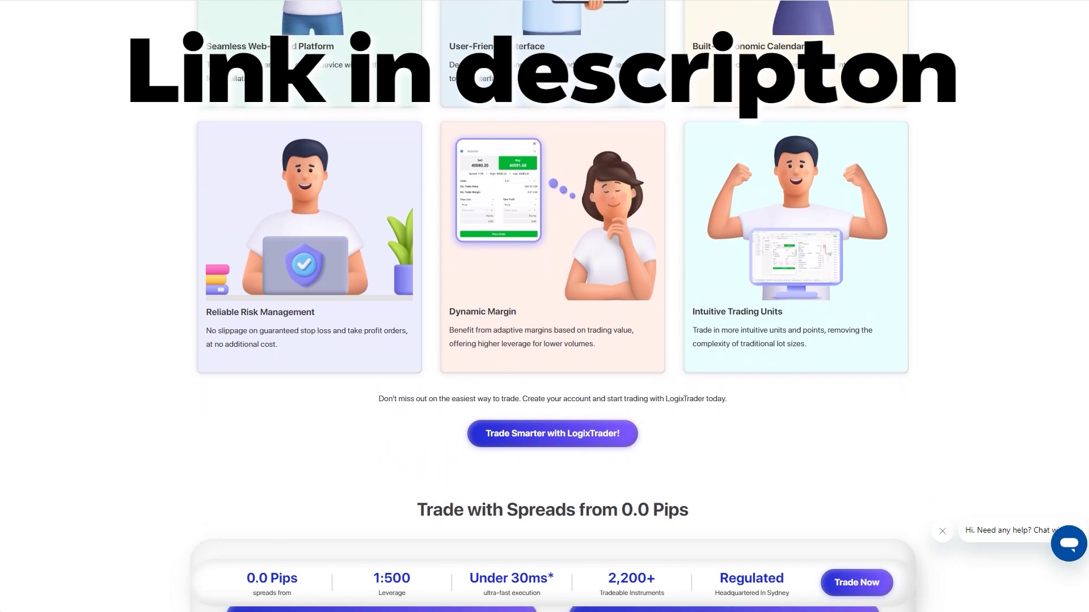
{"action": "scroll", "coordinate": [544, 306], "scroll_direction": "down", "scroll_amount": 4}
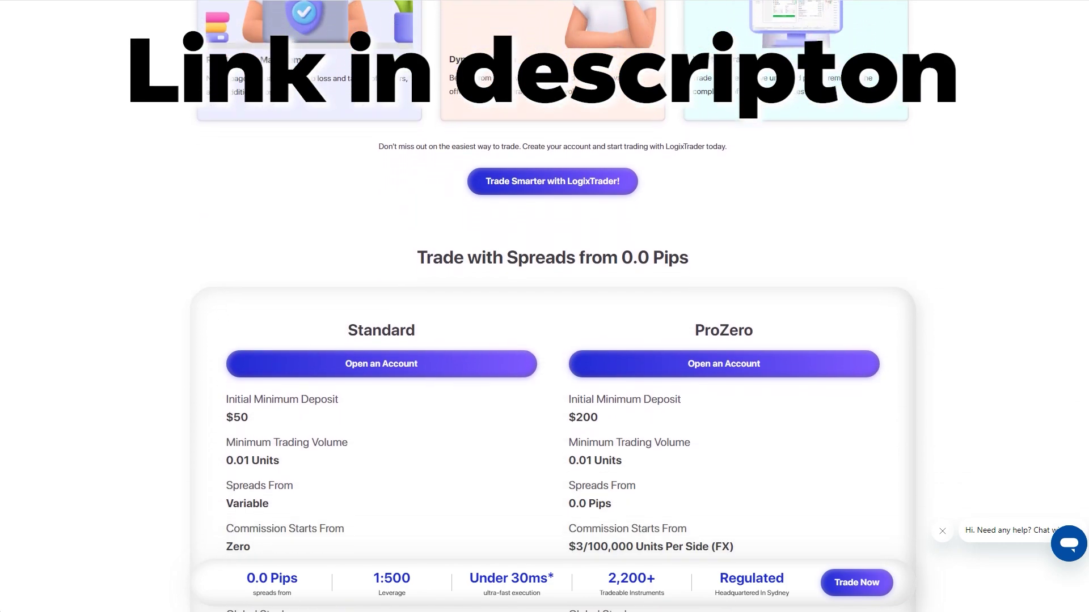
{"action": "scroll", "coordinate": [544, 306], "scroll_direction": "down", "scroll_amount": 2}
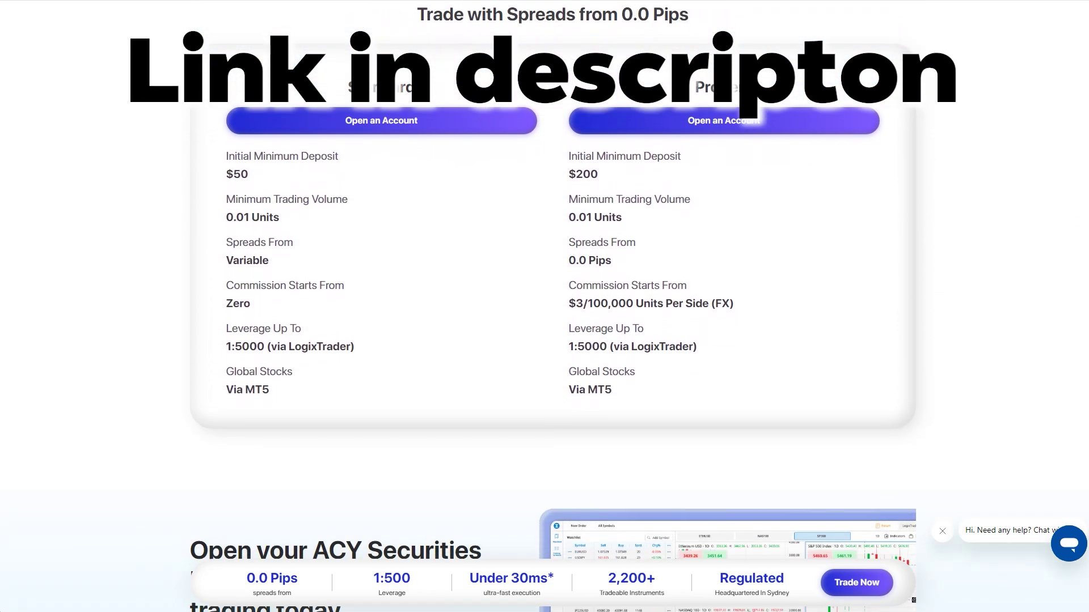